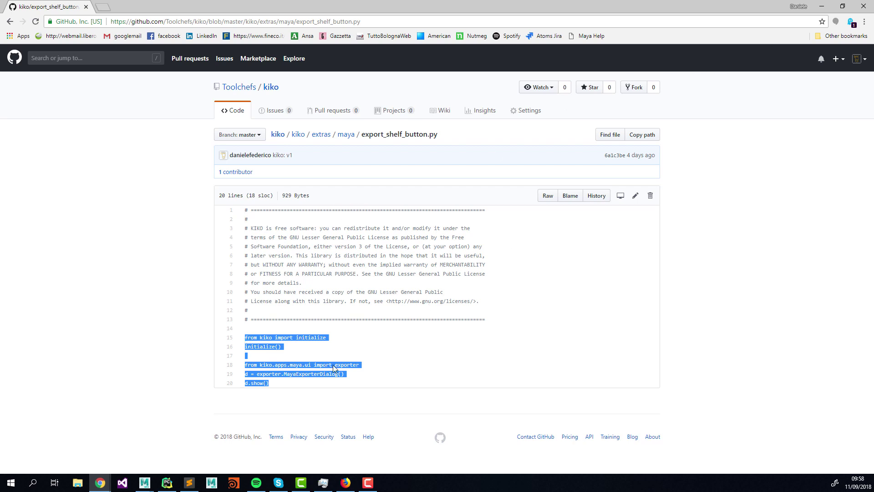
# Step: Switch to Maya and run the full Kiko exporter script from the Script Editor's Python code, moving the windows apart
pyautogui.click(826, 12)
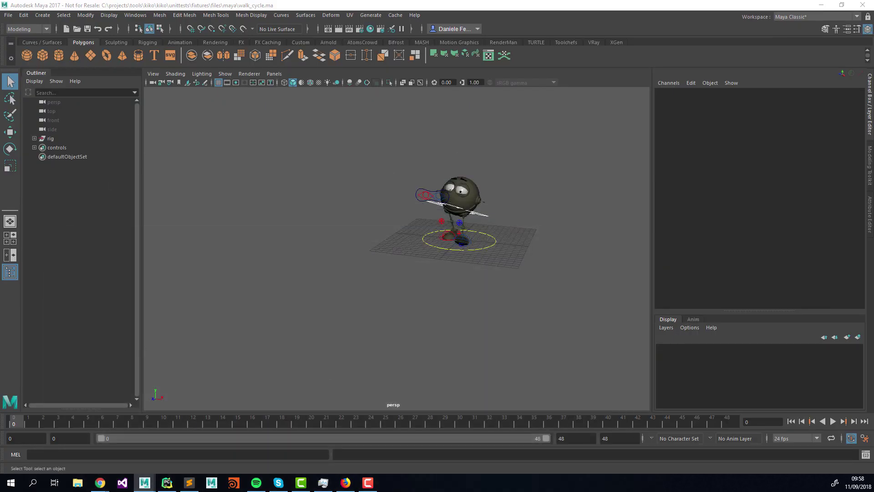
pyautogui.click(866, 454)
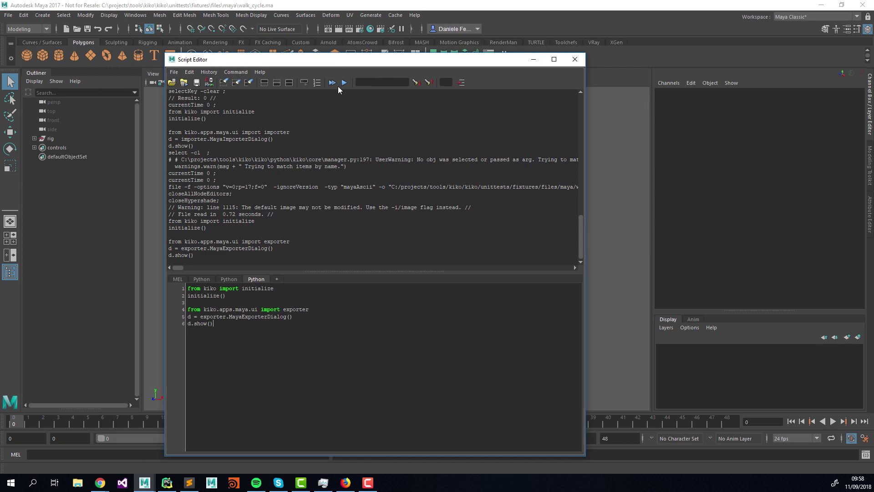
pyautogui.hotkey('ctrl', 'a')
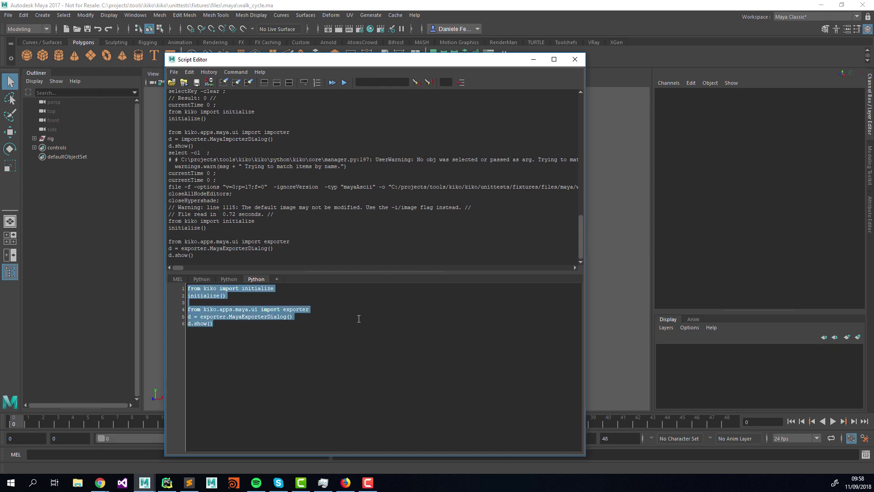
pyautogui.hotkey('ctrl', 'Return')
pyautogui.moveTo(384, 143); pyautogui.dragTo(573, 160)
pyautogui.moveTo(435, 61); pyautogui.dragTo(366, 60)
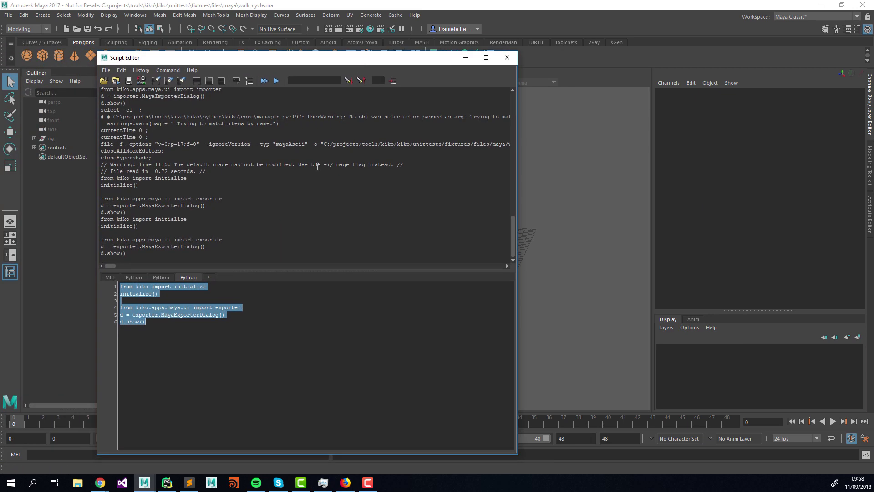
pyautogui.click(158, 298)
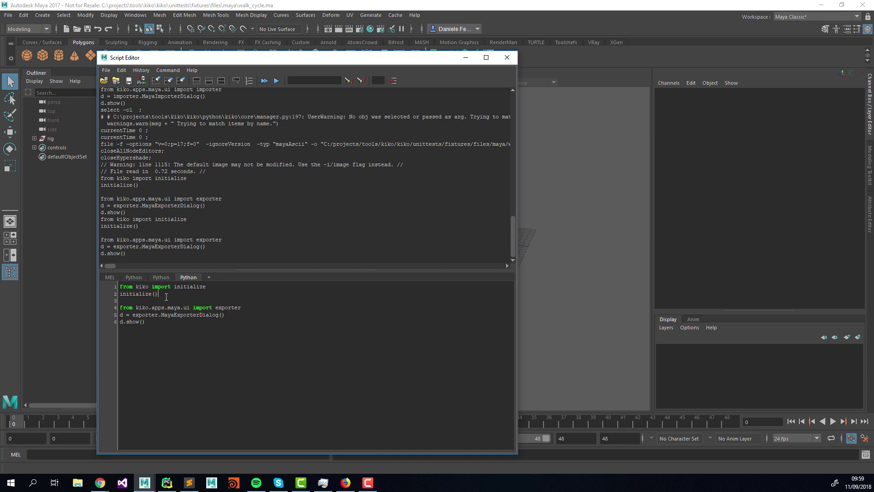
pyautogui.moveTo(166, 296); pyautogui.dragTo(119, 287)
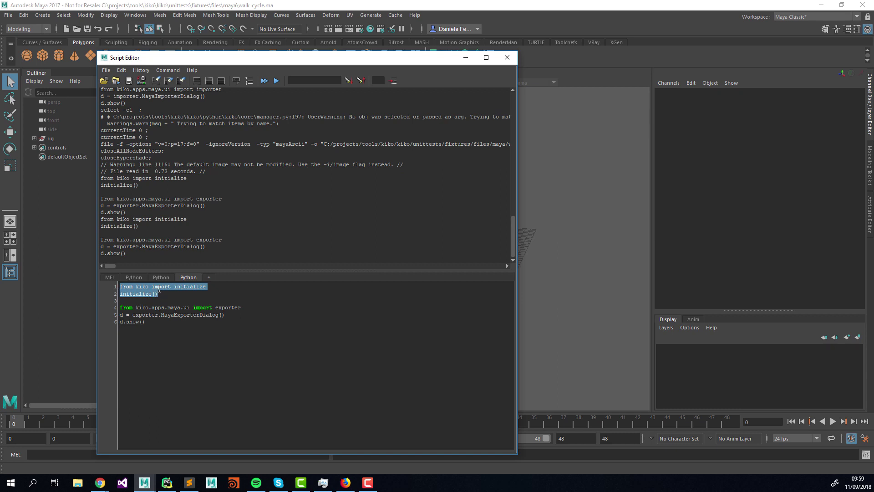
pyautogui.click(159, 291)
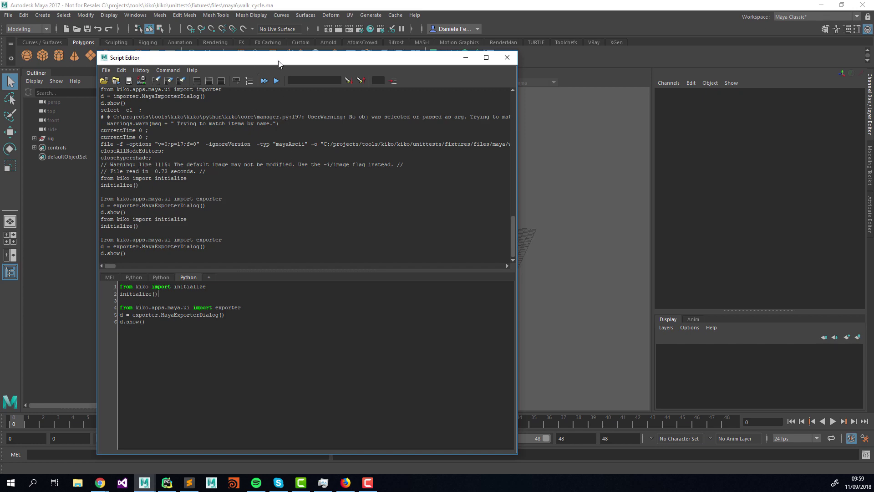
# Step: Minimize the Script Editor and bring the Maya Kiko Exporter window forward, placing it beside the character
pyautogui.click(466, 58)
pyautogui.moveTo(143, 486)
pyautogui.click(246, 417)
pyautogui.moveTo(598, 160); pyautogui.dragTo(240, 136)
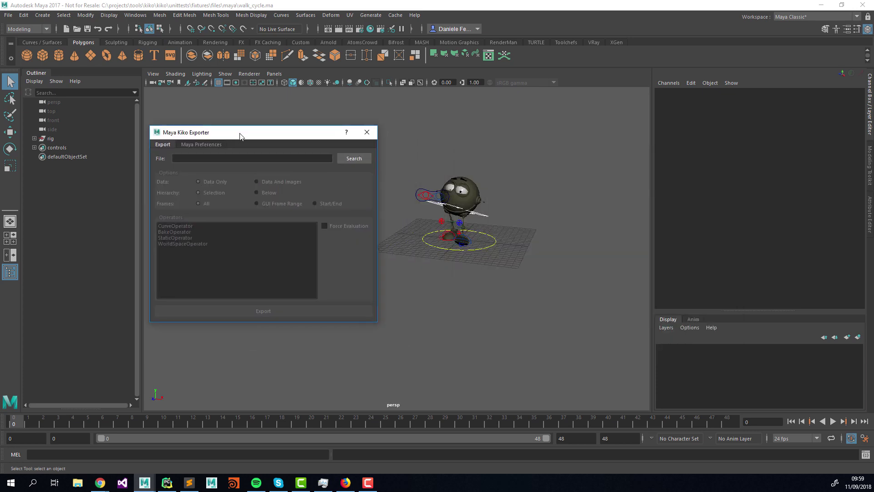
# Step: Set the export file to C:/projects/kikofiles/test.kiko, agreeing to replace the existing file
pyautogui.click(362, 160)
pyautogui.click(254, 205)
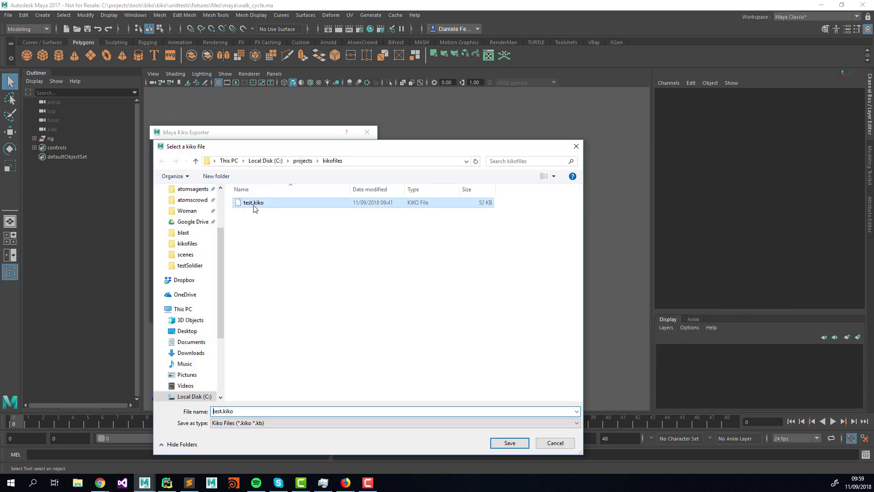
pyautogui.doubleClick(254, 205)
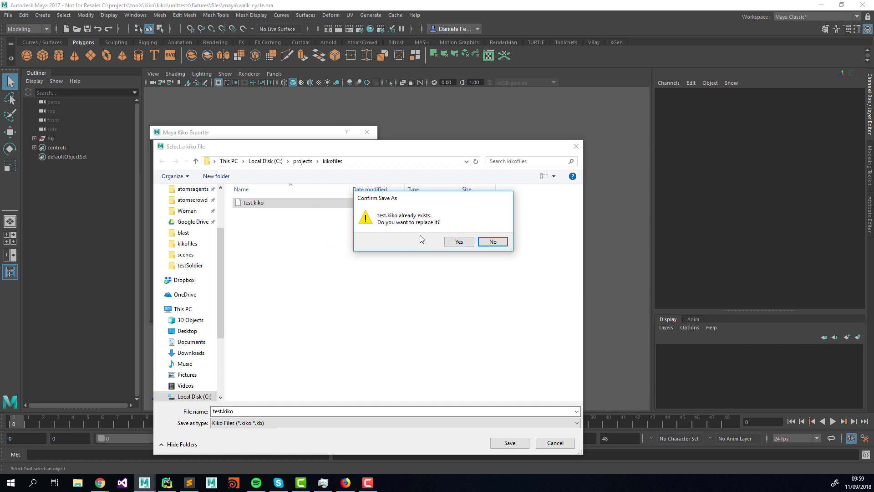
pyautogui.click(459, 242)
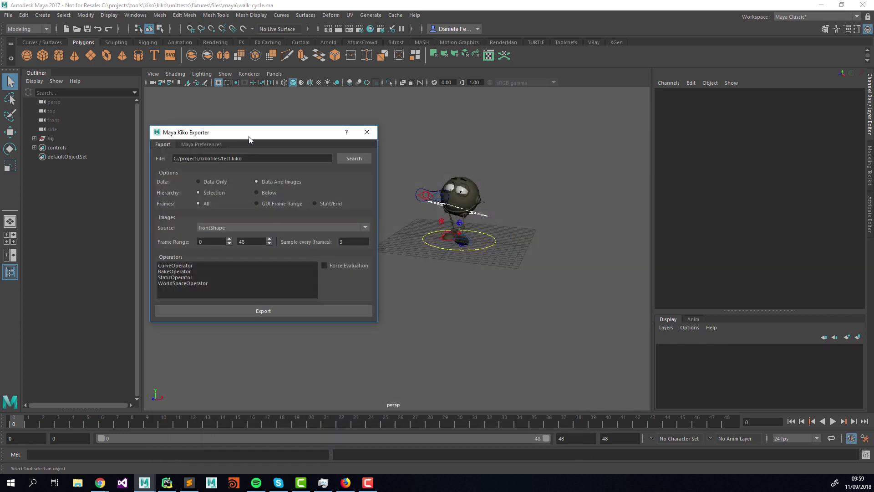
pyautogui.moveTo(244, 138); pyautogui.dragTo(249, 136)
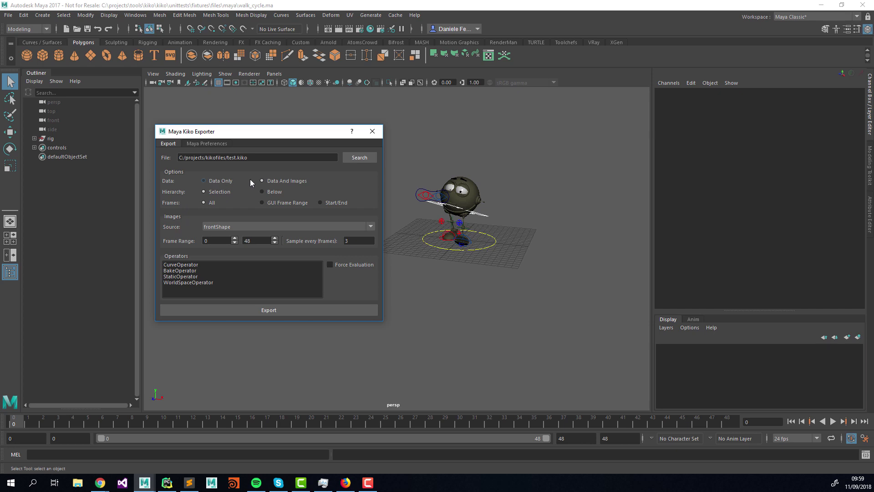
# Step: Switch the export data option to Data Only and back to Data And Images
pyautogui.click(213, 181)
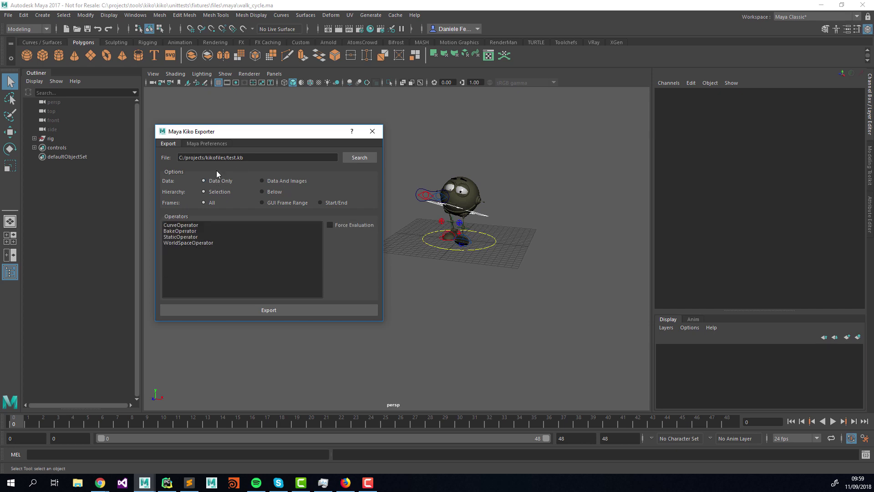
pyautogui.click(285, 186)
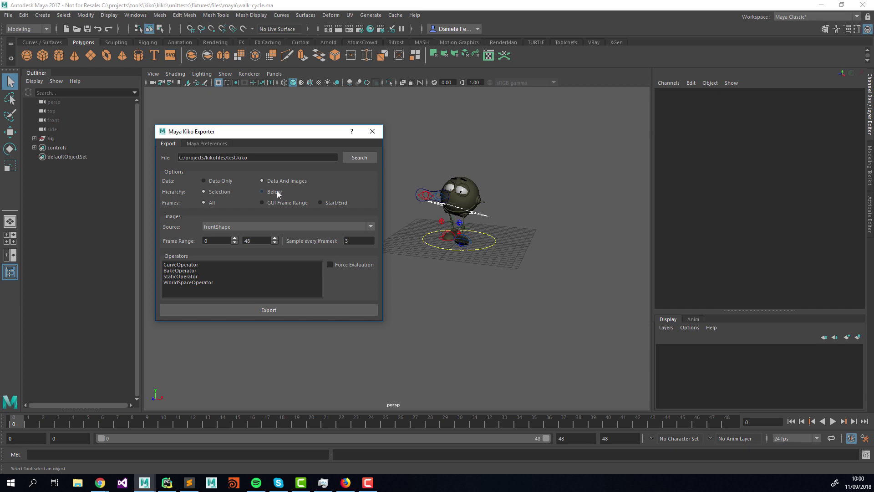
pyautogui.moveTo(258, 135); pyautogui.dragTo(256, 140)
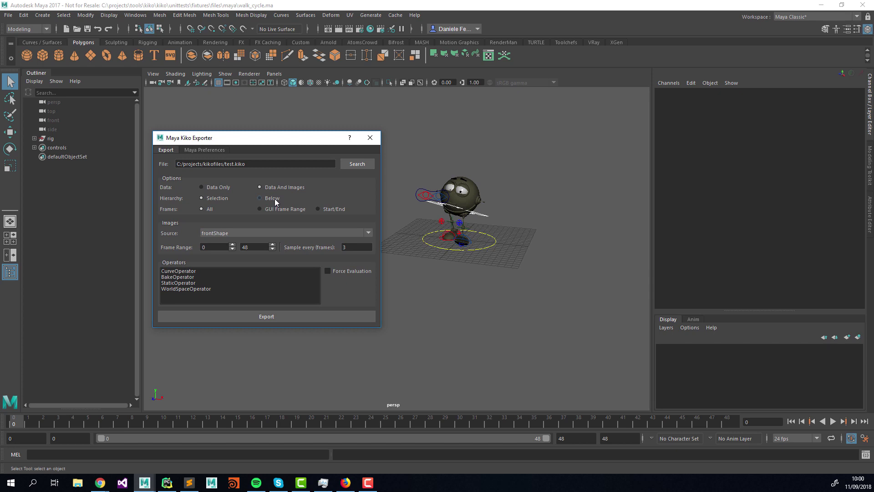
# Step: Examine the rig hierarchy and the children of its Ballmesh group in the Outliner, collapsing the rig when finished
pyautogui.click(35, 138)
pyautogui.click(35, 138)
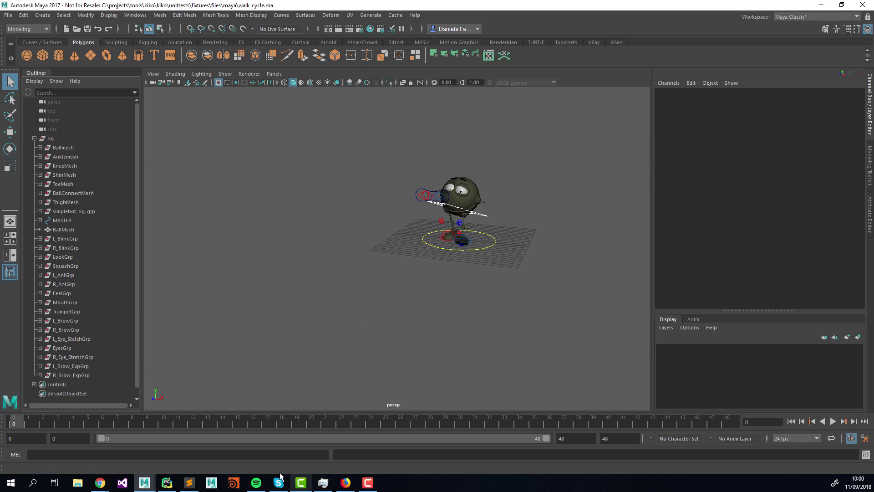
pyautogui.moveTo(149, 483)
pyautogui.click(263, 444)
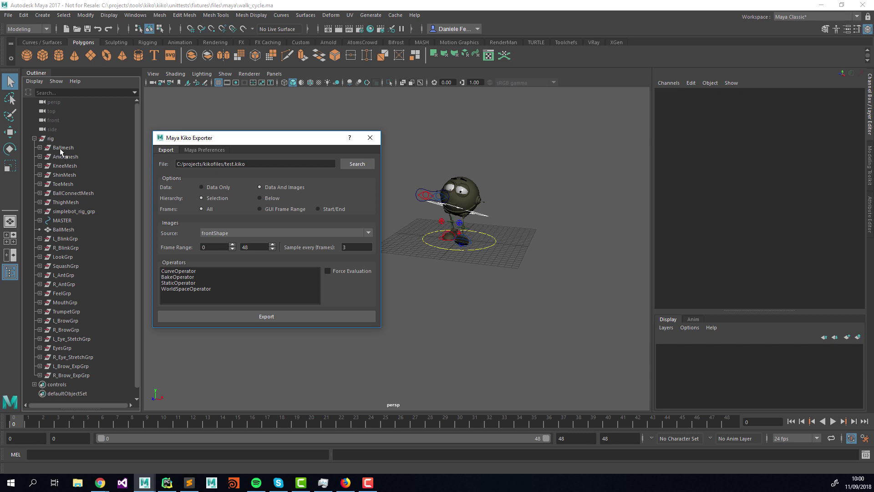
pyautogui.click(40, 147)
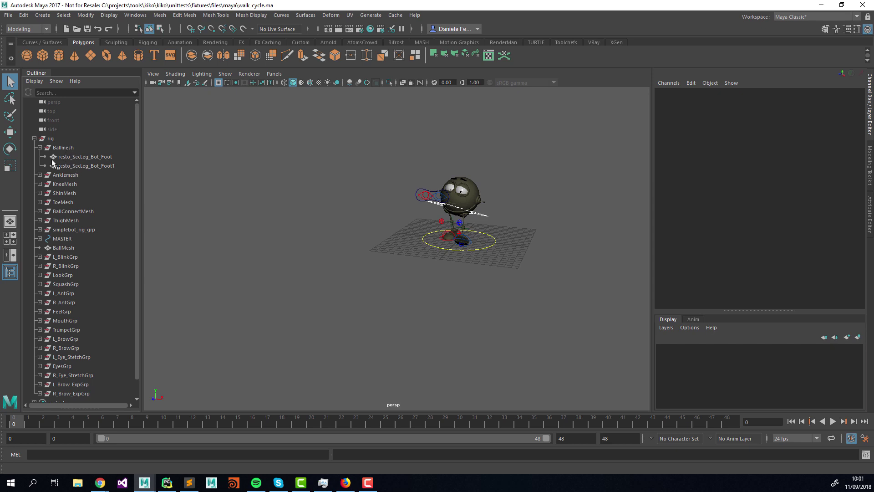
pyautogui.click(34, 139)
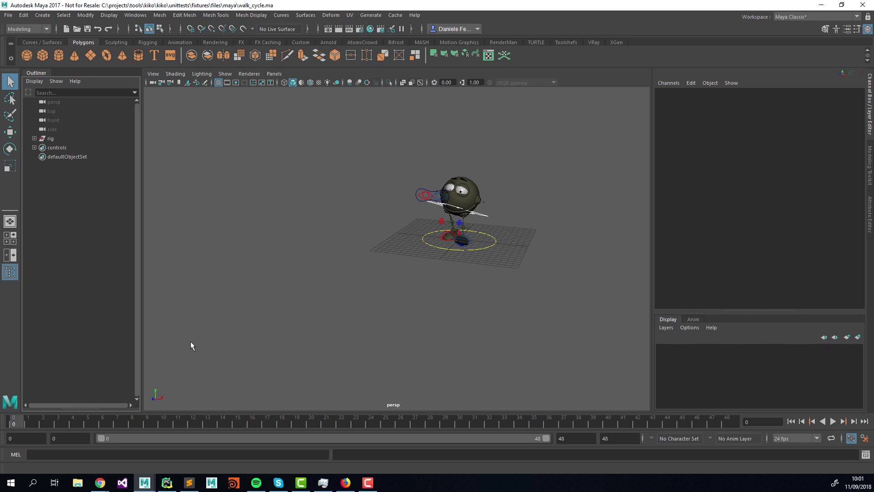
# Step: Bring the exporter window back, try the Start/End and GUI Frame Range frame options, and return to All
pyautogui.moveTo(151, 480)
pyautogui.click(223, 433)
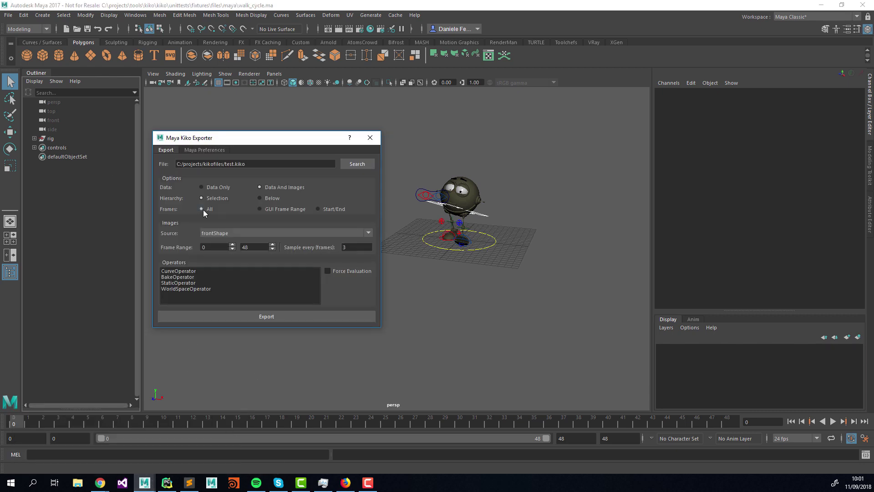
pyautogui.click(318, 209)
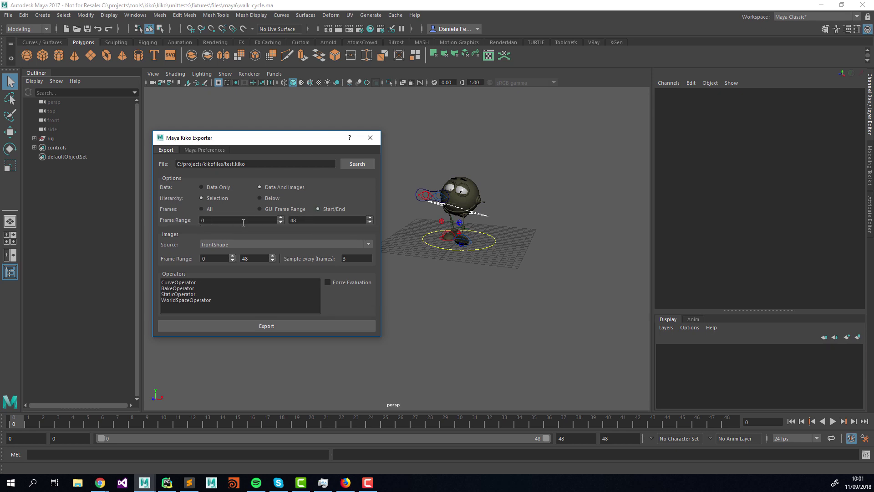
pyautogui.click(260, 209)
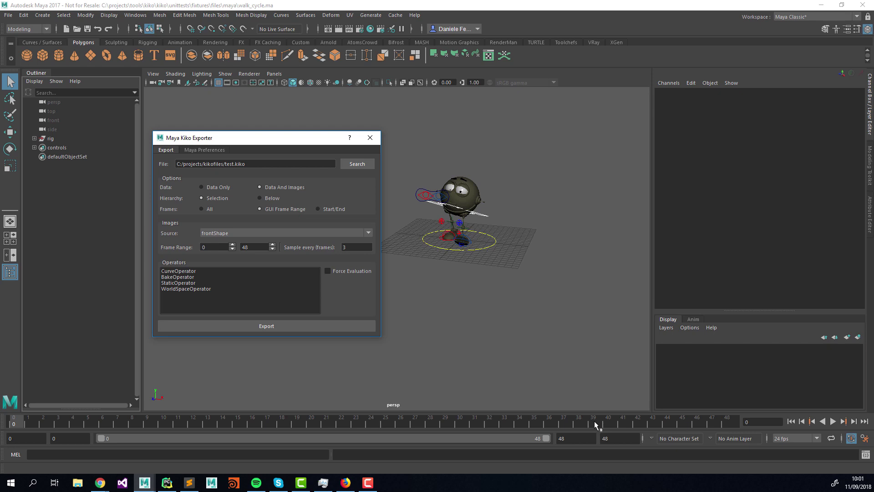
pyautogui.click(209, 212)
# Step: Set both the playback end and animation end frames to 24 and scrub the timeline back to the beginning
pyautogui.click(584, 439)
pyautogui.write('24')
pyautogui.press('Tab')
pyautogui.write('24')
pyautogui.press('Tab')
pyautogui.moveTo(700, 422); pyautogui.dragTo(36, 427)
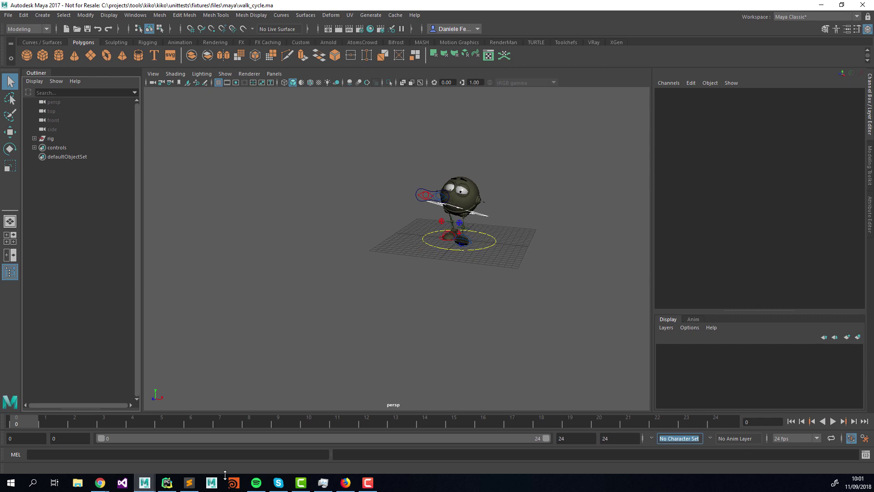
# Step: Bring the exporter window back and set its image source to perspShape with a frame range ending at 24
pyautogui.moveTo(145, 482)
pyautogui.click(237, 444)
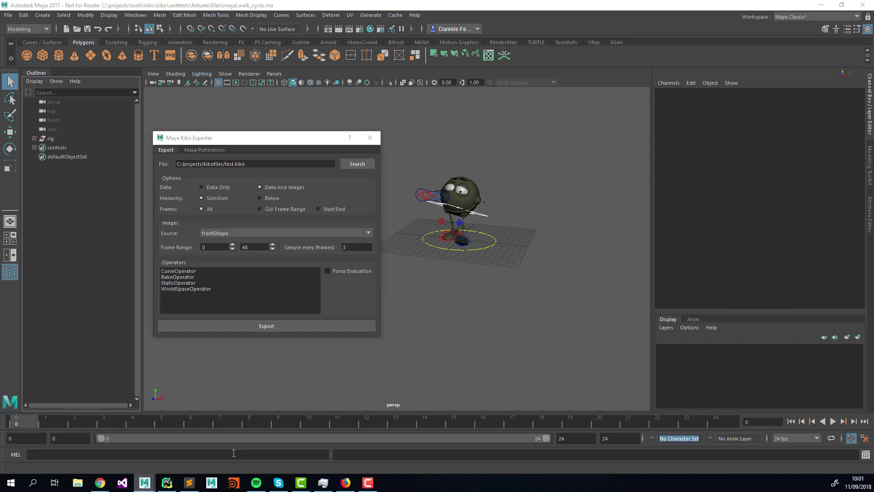
pyautogui.click(219, 233)
pyautogui.click(223, 247)
pyautogui.doubleClick(257, 246)
pyautogui.write('2')
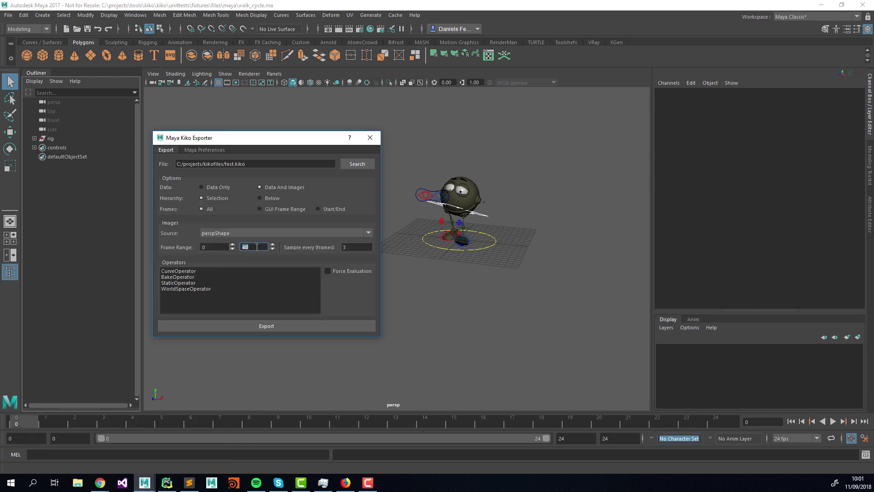
pyautogui.write('4')
pyautogui.press('Tab')
pyautogui.moveTo(284, 145); pyautogui.dragTo(262, 151)
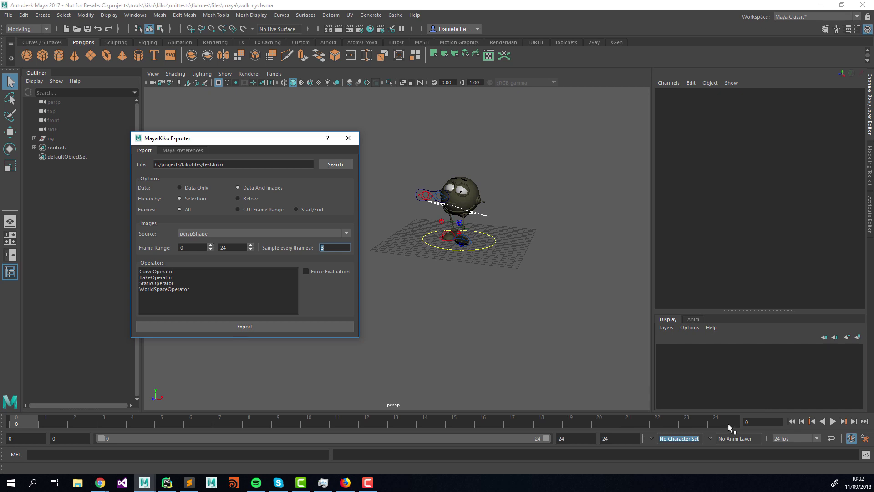
# Step: Set the exporter's image sampling to every 3 frames
pyautogui.click(335, 247)
pyautogui.write('3')
pyautogui.press('Tab')
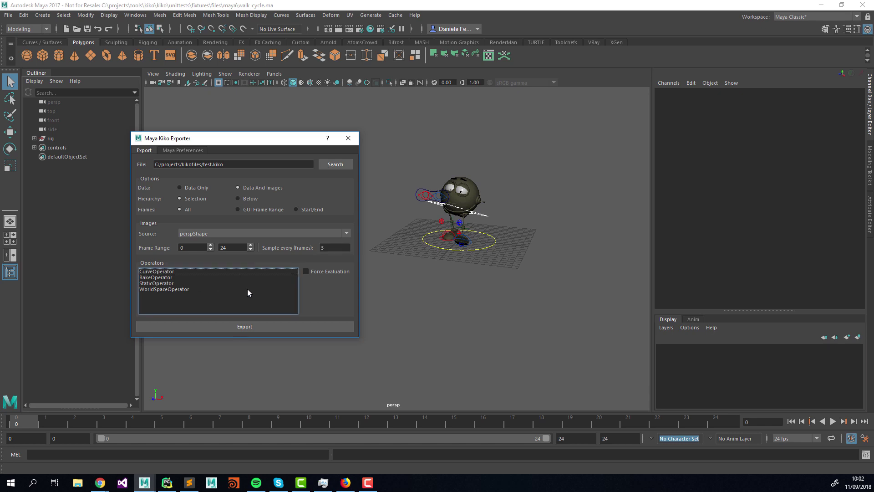
# Step: Review the exporter's Maya preferences for ignoring shapes and using referenced anim curves, and return to the export settings
pyautogui.click(196, 152)
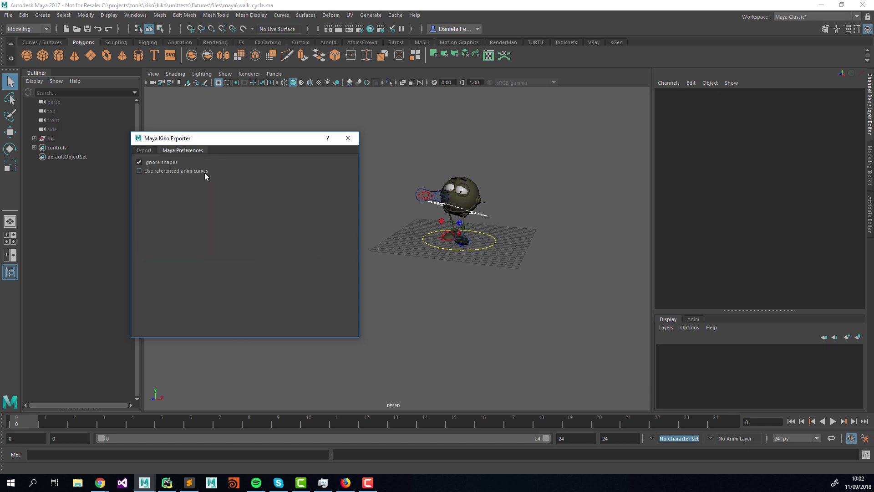
pyautogui.click(174, 162)
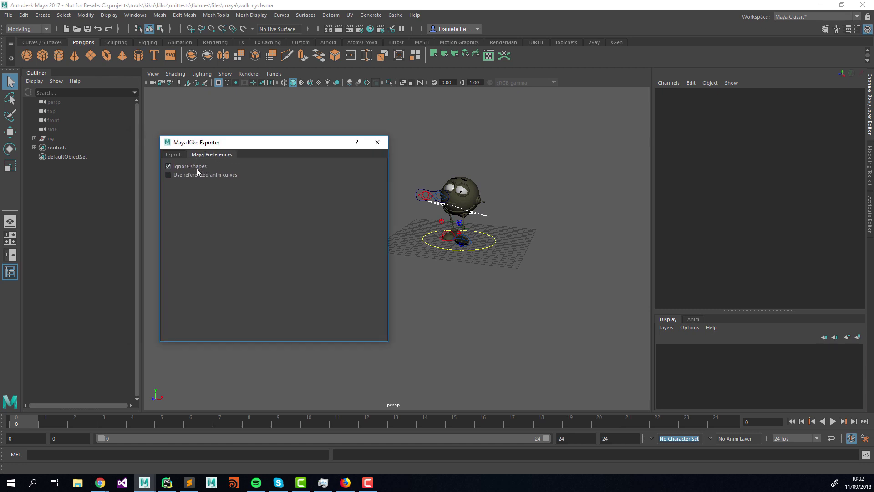
pyautogui.click(176, 155)
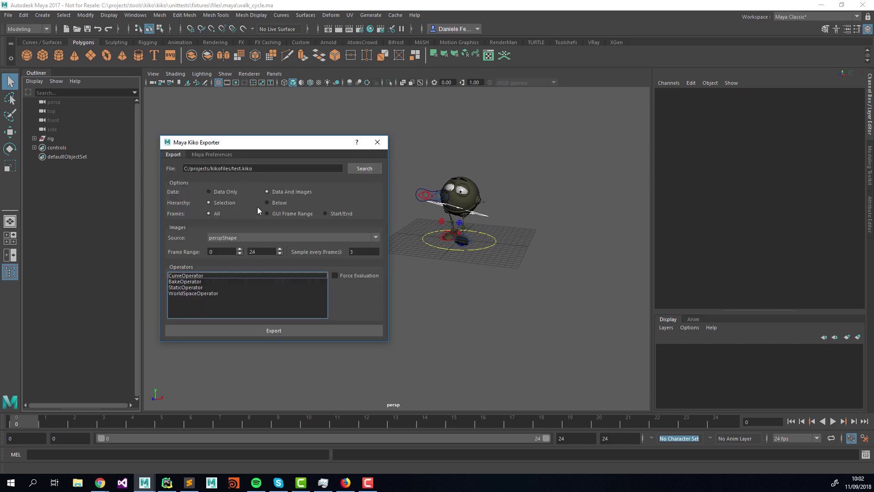
pyautogui.click(222, 156)
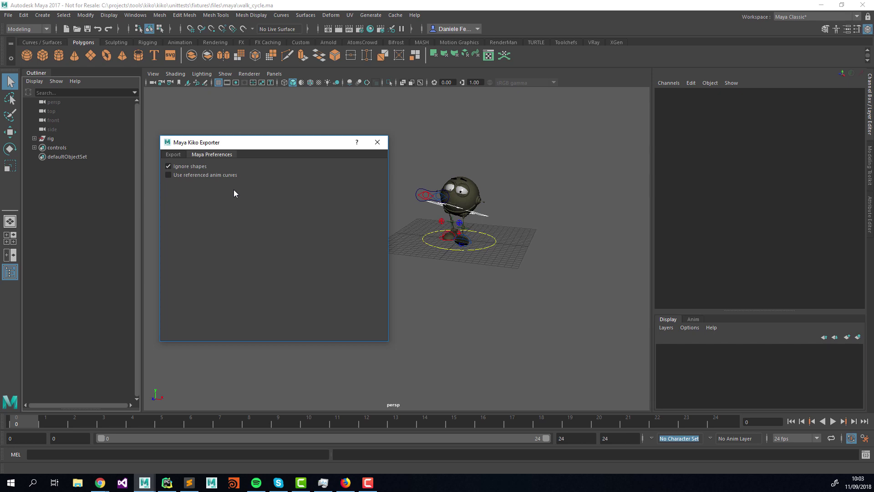
pyautogui.click(178, 156)
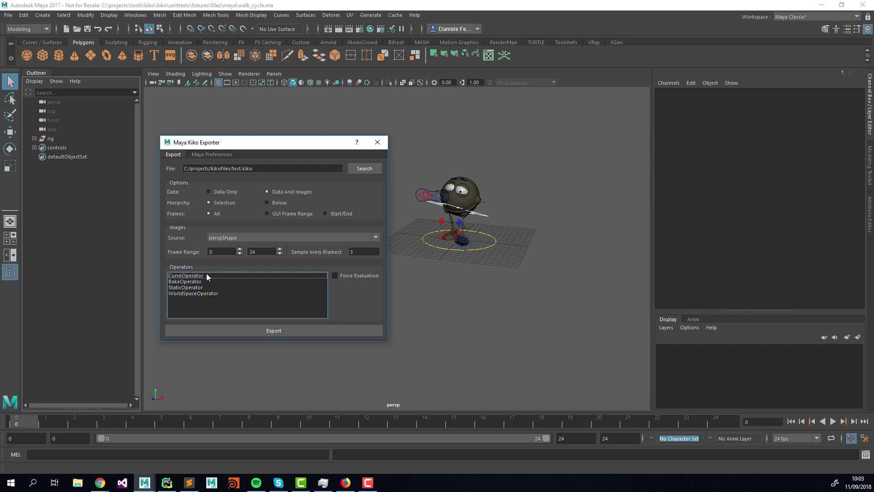
# Step: Highlight the BakeOperator, StaticOperator and WorldSpaceOperator in turn among the exporter's operators
pyautogui.click(194, 282)
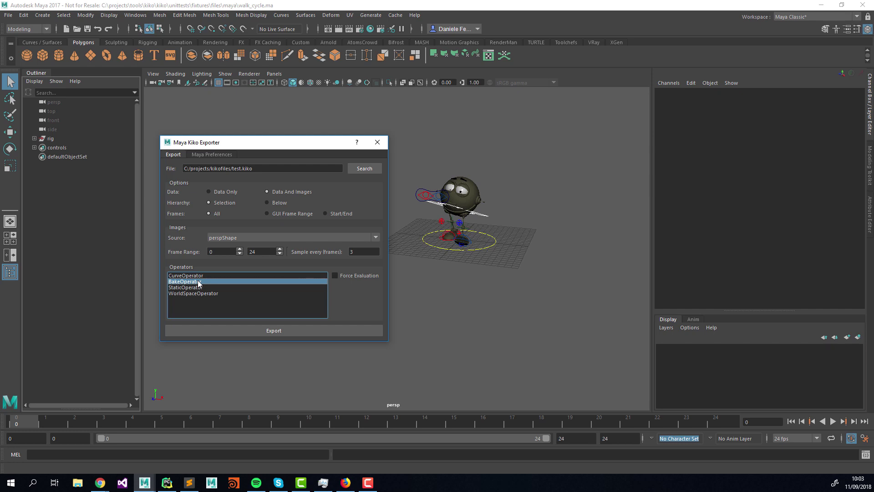
pyautogui.click(196, 288)
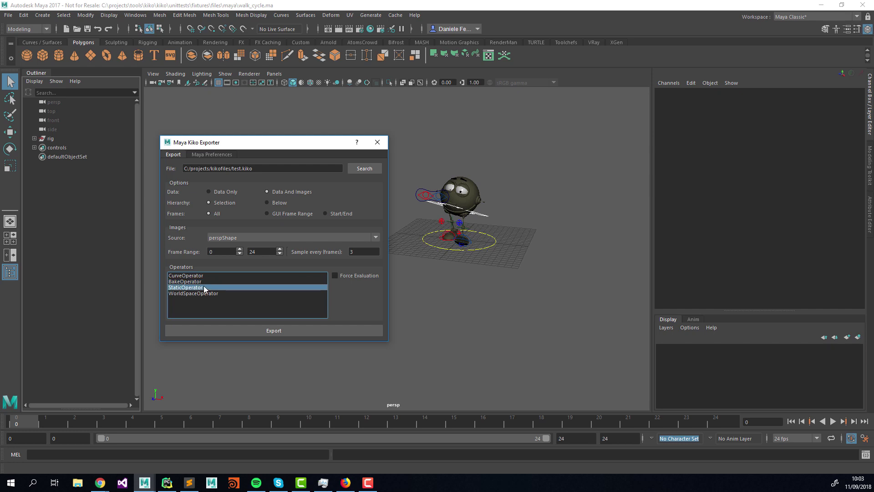
pyautogui.click(205, 293)
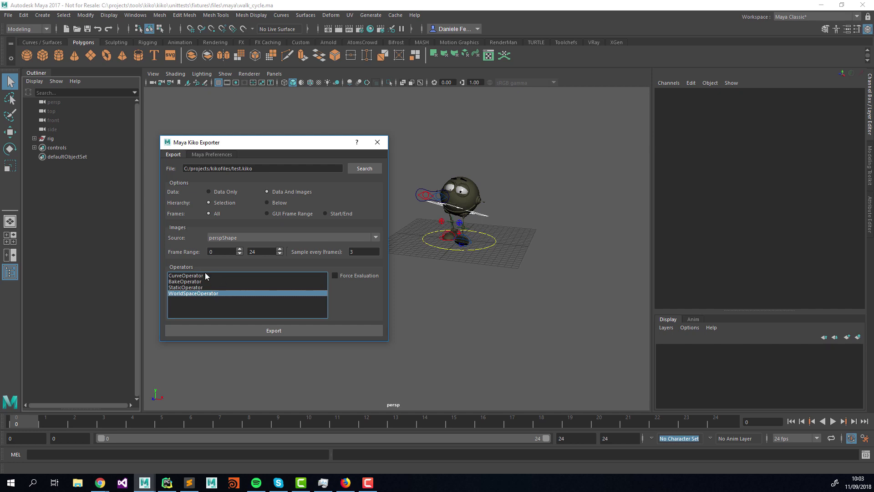
# Step: Examine the exporter's operators by highlighting CurveOperator, BakeOperator, StaticOperator and WorldSpaceOperator in turn, back to CurveOperator
pyautogui.click(205, 275)
pyautogui.click(204, 281)
pyautogui.click(203, 287)
pyautogui.click(203, 293)
pyautogui.click(204, 275)
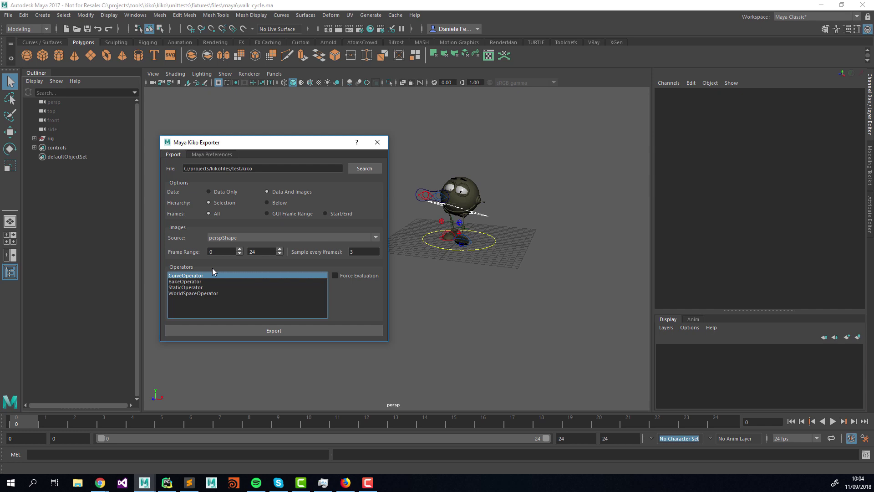
pyautogui.click(206, 281)
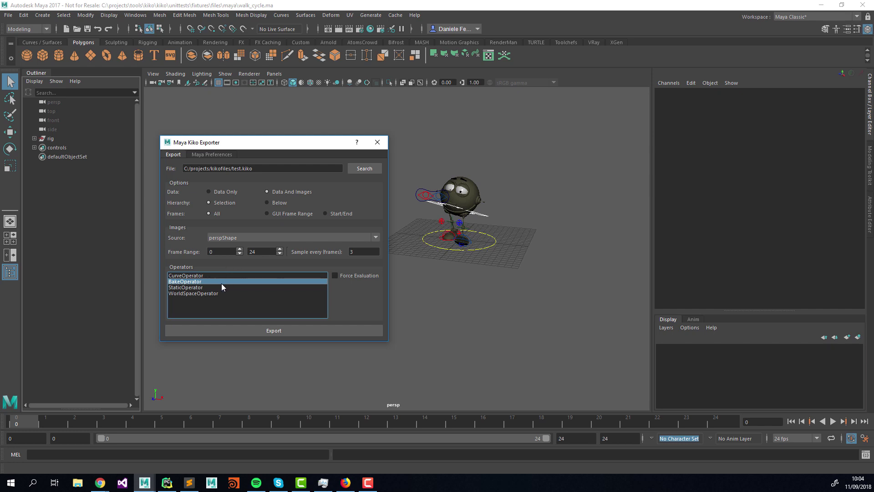
pyautogui.click(223, 275)
pyautogui.click(218, 281)
pyautogui.click(220, 293)
pyautogui.click(220, 287)
pyautogui.click(220, 281)
pyautogui.click(222, 275)
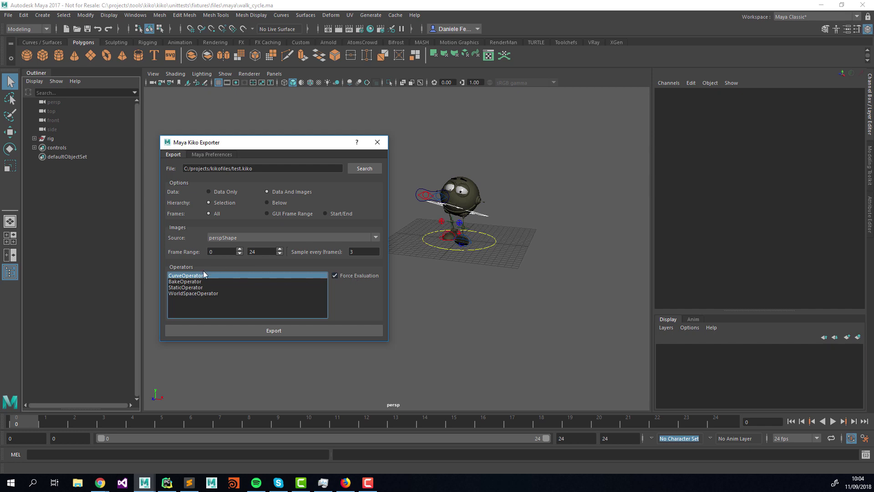
# Step: Try selecting all four operators together, clear the selection, and highlight CurveOperator and BakeOperator individually
pyautogui.keyDown('shift'); pyautogui.click(203, 294); pyautogui.keyUp('shift')
pyautogui.click(205, 300)
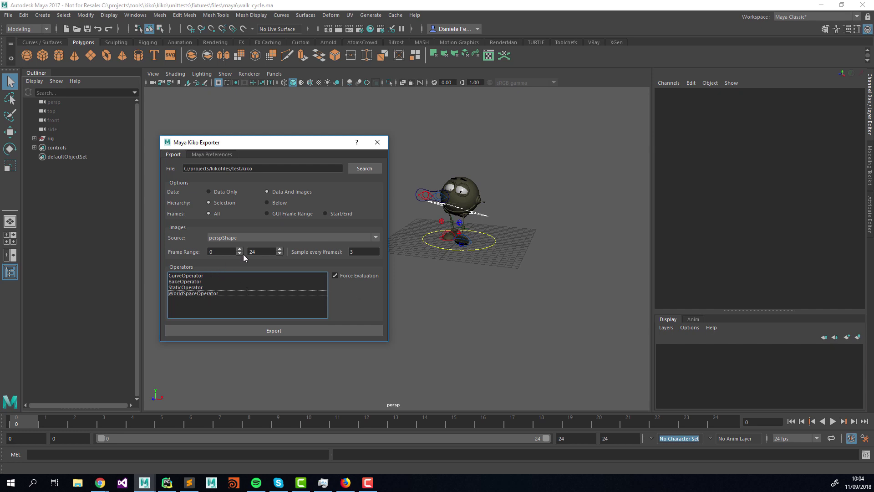
pyautogui.click(227, 275)
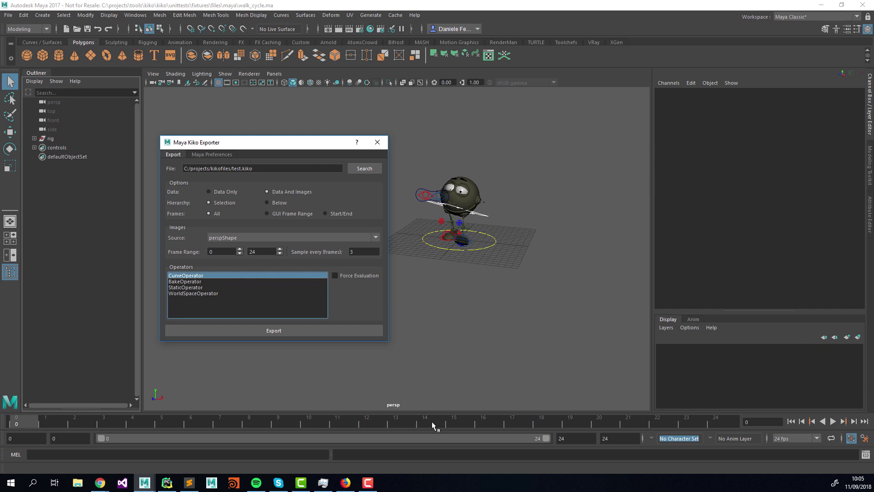
pyautogui.click(196, 300)
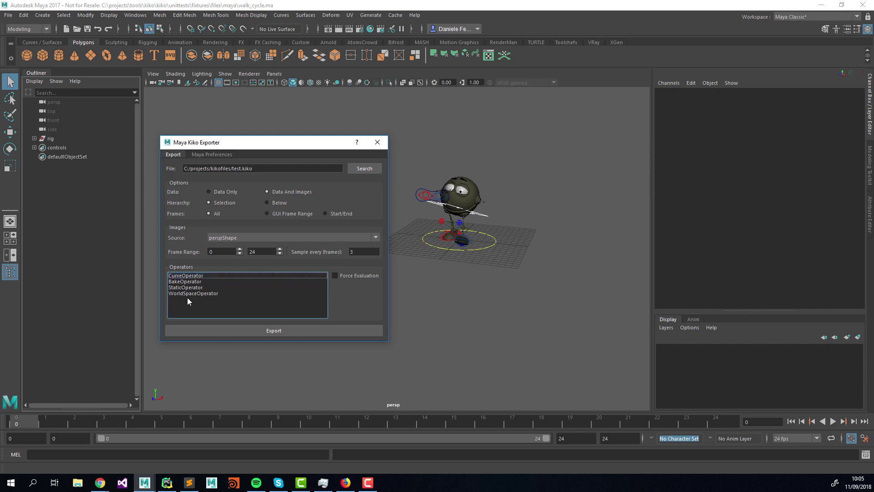
pyautogui.click(197, 282)
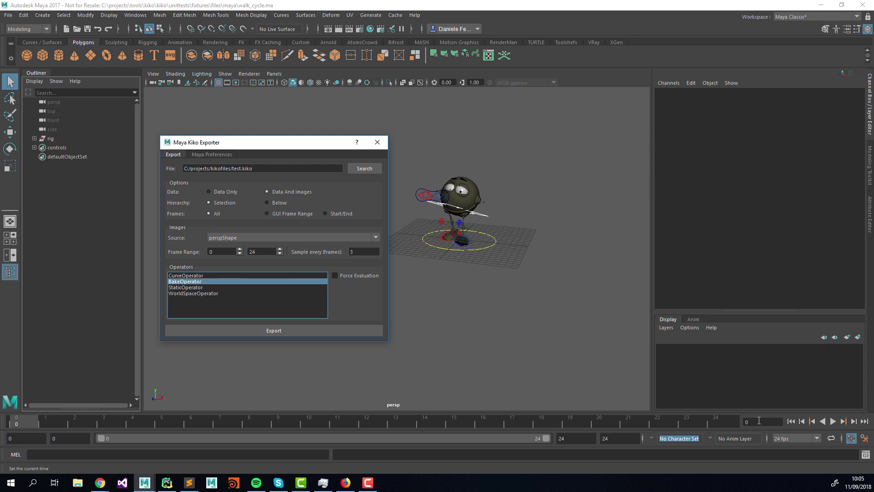
# Step: Select CurveOperator and StaticOperator together as the export operators and try to export the kiko file
pyautogui.click(203, 275)
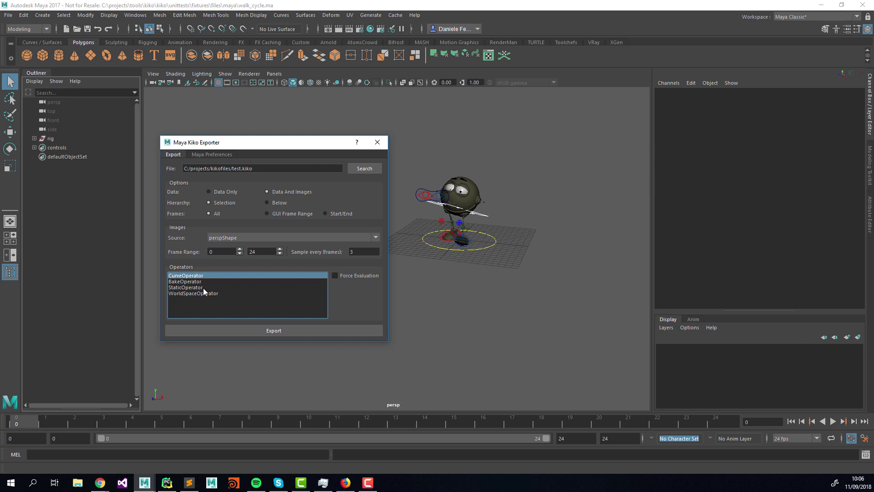
pyautogui.keyDown('ctrl'); pyautogui.click(203, 288); pyautogui.keyUp('ctrl')
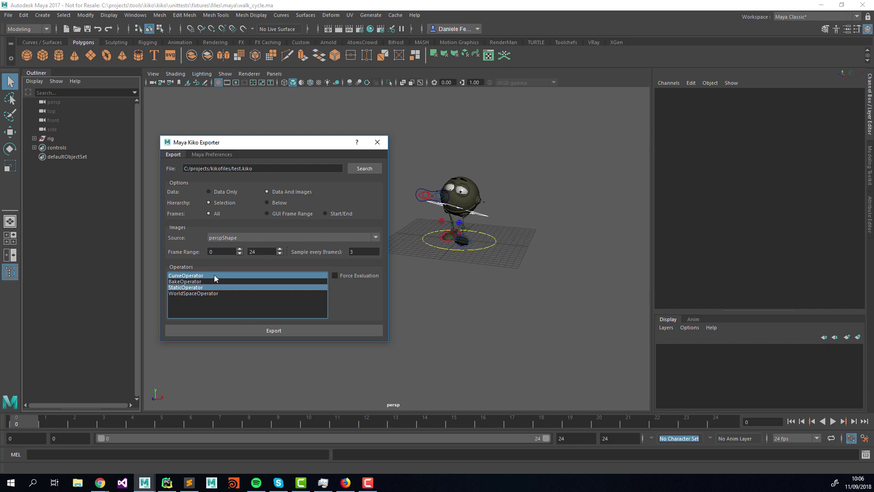
pyautogui.click(276, 333)
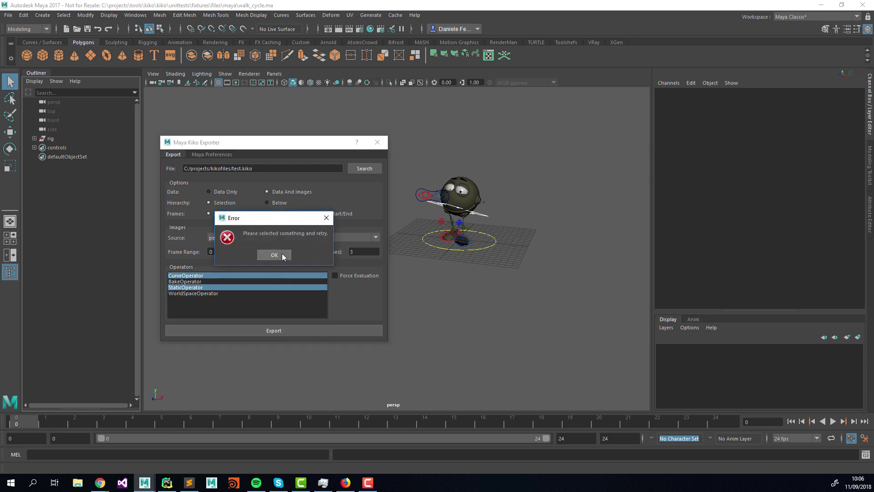
pyautogui.click(278, 255)
# Step: Expand the controls set in the Outliner and select all its members from COG to topTrumpetOuterSquare
pyautogui.click(35, 148)
pyautogui.click(64, 157)
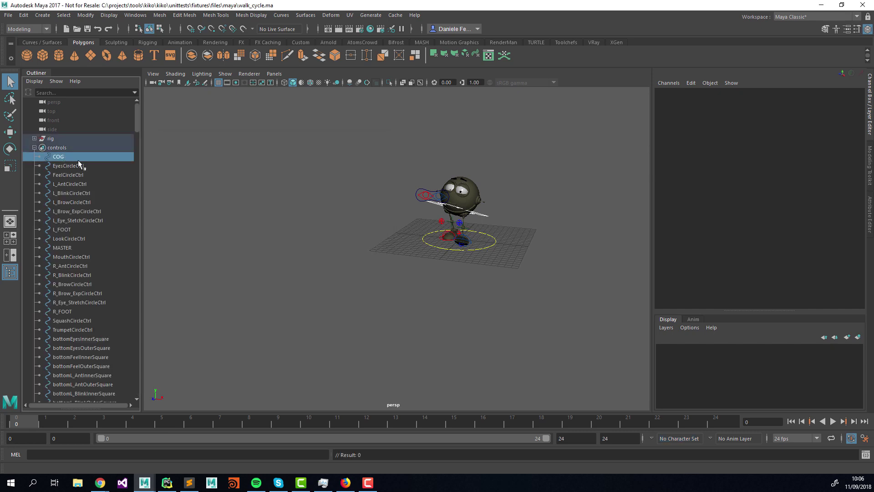
pyautogui.moveTo(134, 117); pyautogui.dragTo(166, 401)
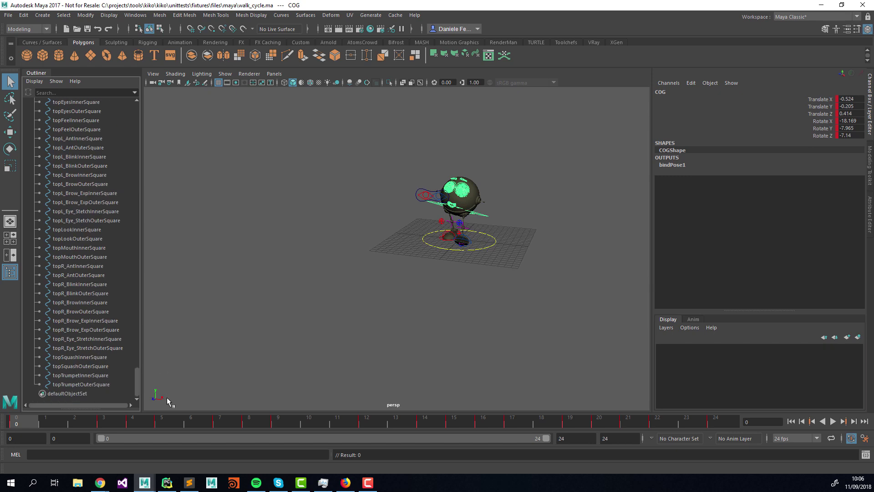
pyautogui.keyDown('shift'); pyautogui.click(103, 385); pyautogui.keyUp('shift')
# Step: Bring the exporter window back, export the selected controls to C:/projects/kikofiles/test.kiko, and close the exporter
pyautogui.moveTo(144, 482)
pyautogui.click(236, 450)
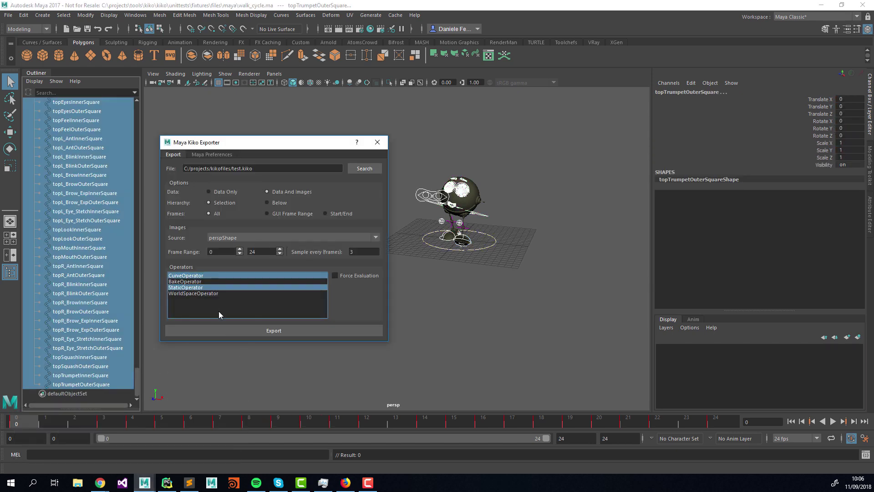
pyautogui.click(295, 324)
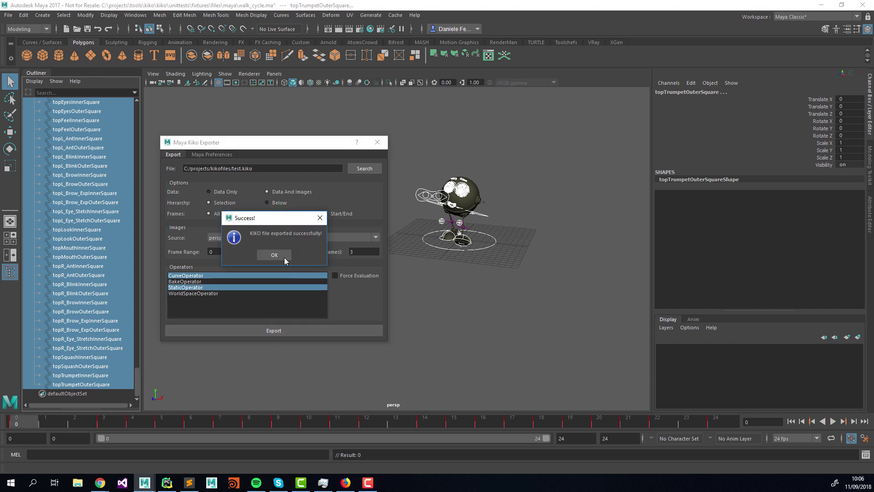
pyautogui.click(283, 256)
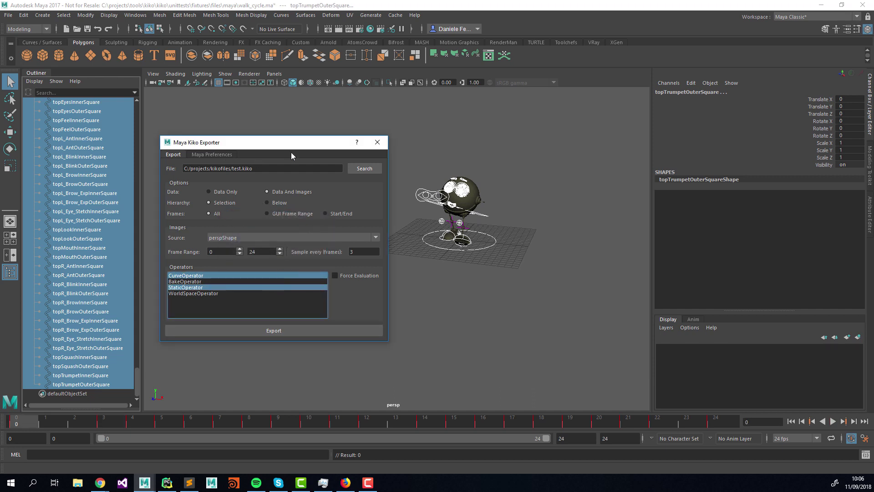
pyautogui.scroll(10, 84, 238)
pyautogui.scroll(15, 91, 228)
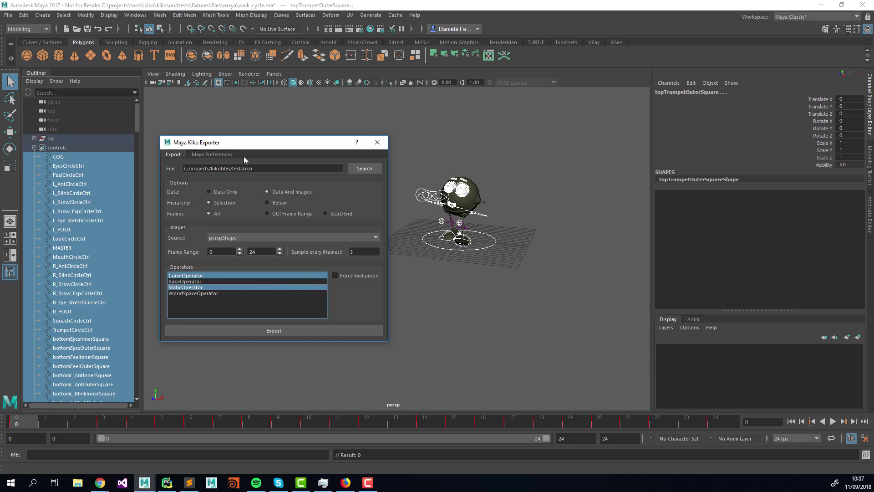
pyautogui.click(377, 142)
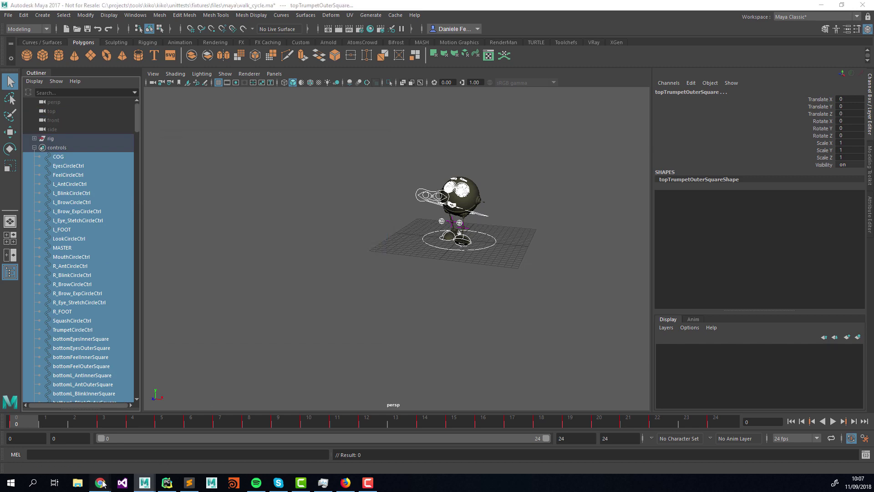
# Step: Switch to Chrome, open import_shelf_button.py in the kiko repository's maya folder, and copy its Python code without the licence header
pyautogui.moveTo(100, 483)
pyautogui.click(147, 448)
pyautogui.click(345, 134)
pyautogui.click(259, 202)
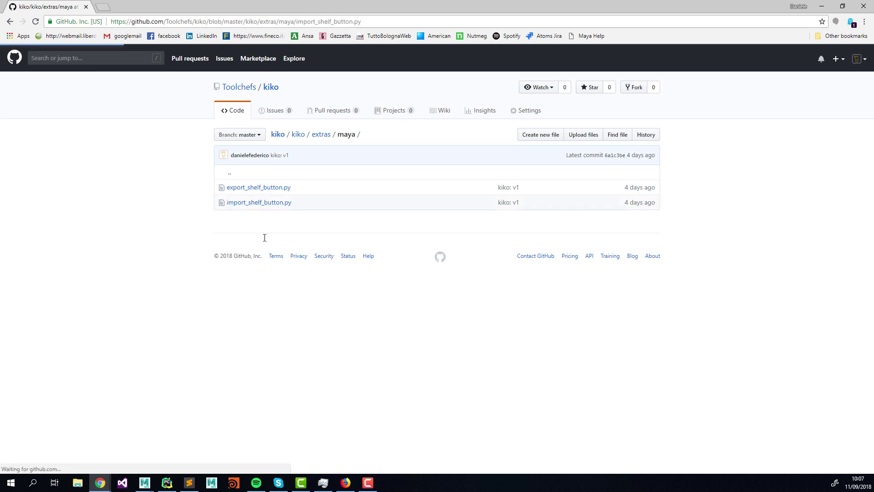
pyautogui.moveTo(285, 387); pyautogui.dragTo(242, 339)
pyautogui.hotkey('ctrl', 'c')
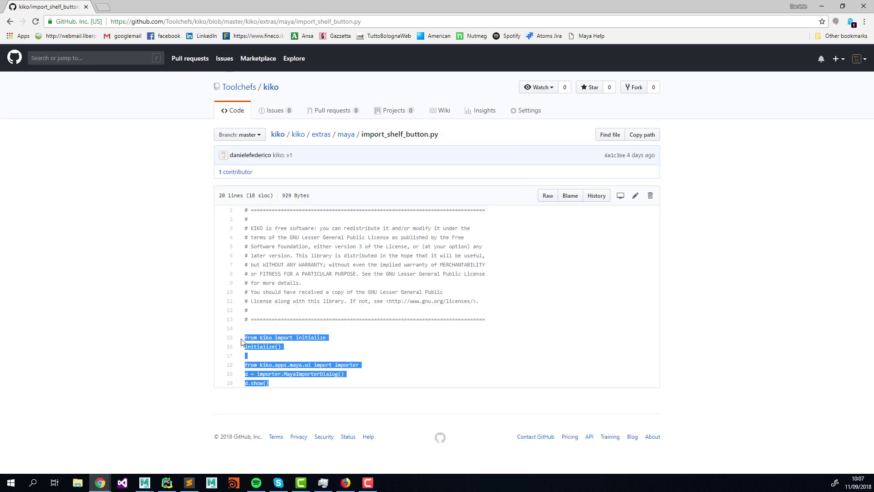
# Step: Switch back to Maya, open the Script Editor, and delete the stray group pasted into the scene
pyautogui.hotkey('alt', 'Tab')
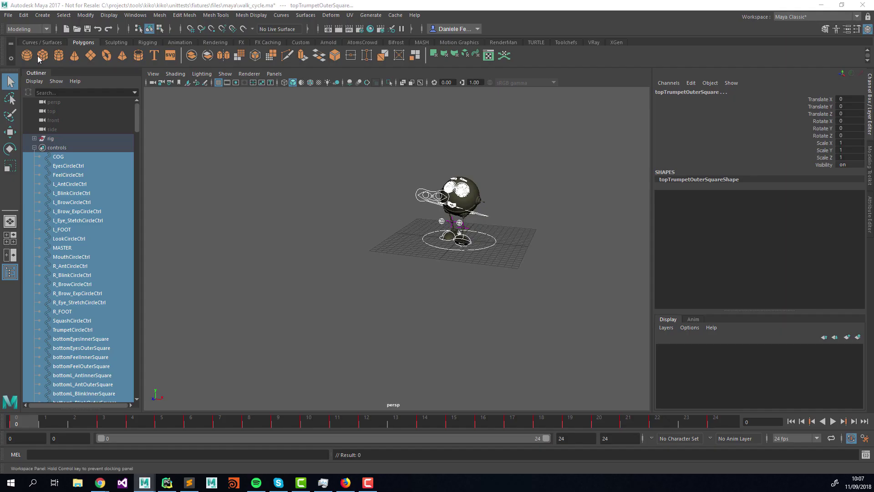
pyautogui.click(866, 454)
pyautogui.hotkey('ctrl', 'v')
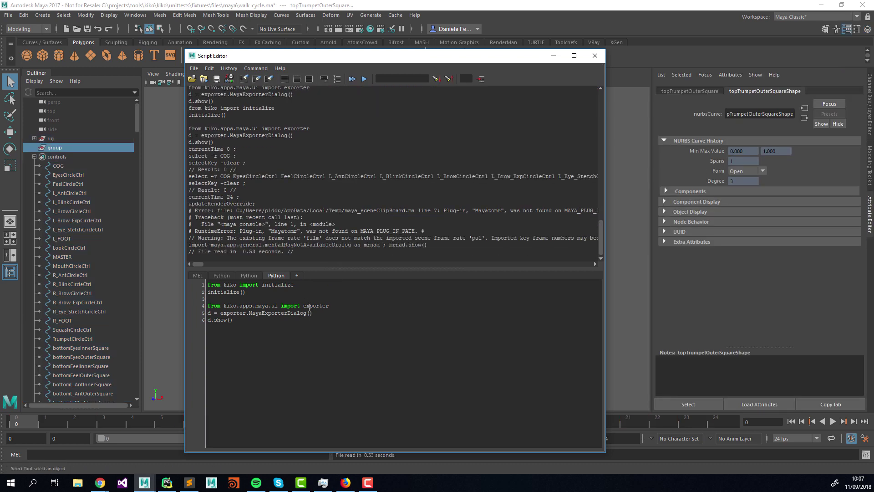
pyautogui.click(54, 149)
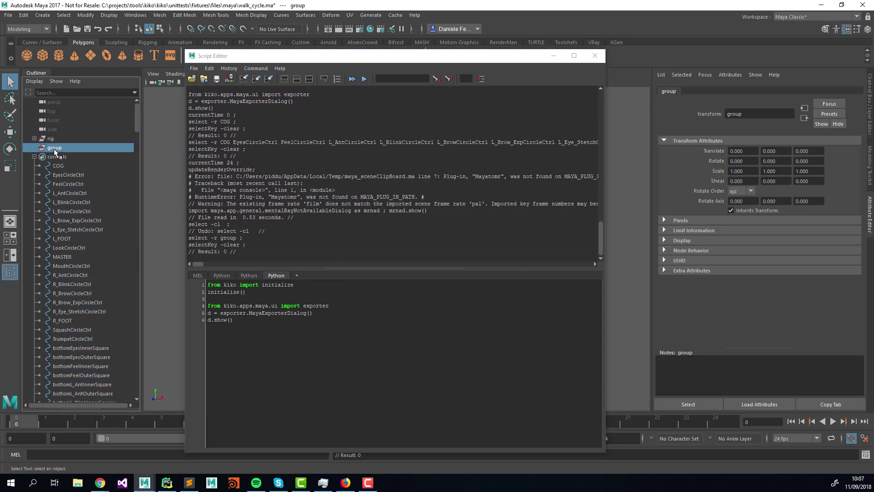
pyautogui.press('Delete')
# Step: Replace the exporter script in the Python script area with the copied importer code and run it
pyautogui.click(308, 296)
pyautogui.hotkey('ctrl', 'a')
pyautogui.hotkey('ctrl', 'v')
pyautogui.hotkey('ctrl', 'a')
pyautogui.hotkey('ctrl', 'Return')
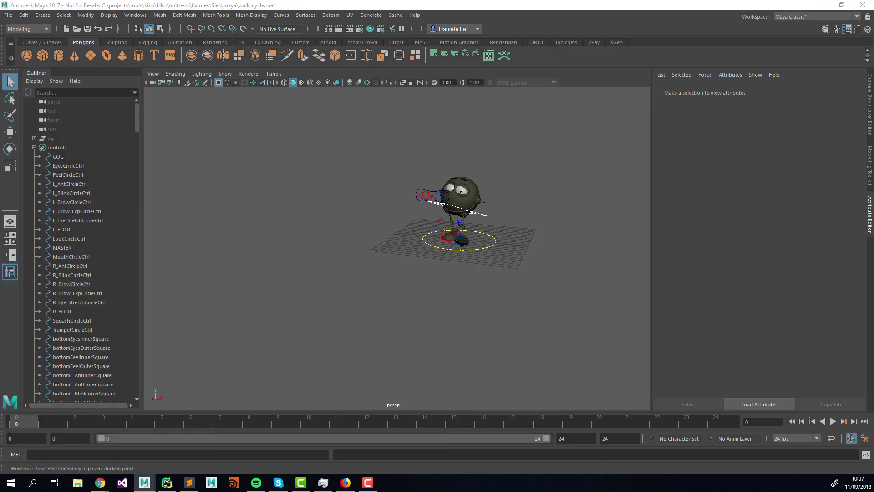
# Step: Bring up the Kiko importer window and load test.kiko from the kikofiles folder
pyautogui.moveTo(144, 482)
pyautogui.click(251, 439)
pyautogui.moveTo(335, 132); pyautogui.dragTo(248, 151)
pyautogui.click(495, 164)
pyautogui.moveTo(409, 163); pyautogui.dragTo(578, 137)
pyautogui.moveTo(422, 132); pyautogui.dragTo(513, 133)
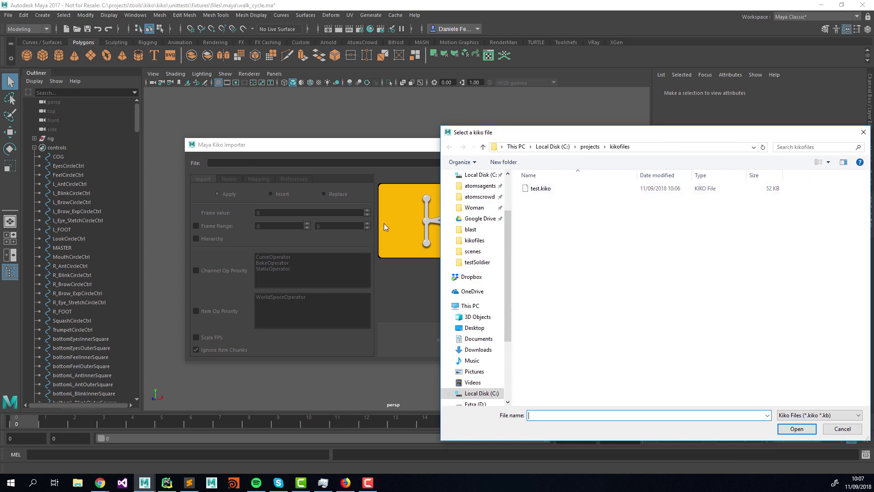
pyautogui.doubleClick(541, 188)
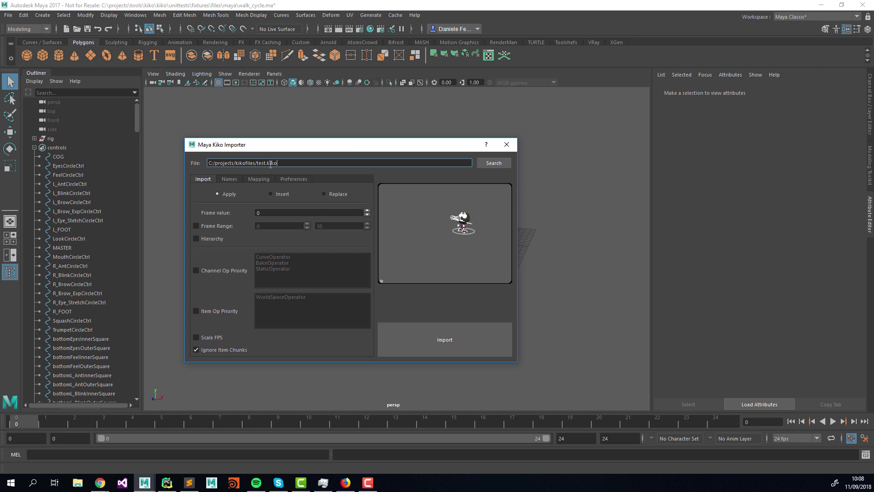
# Step: Toggle the frame range on and off, and try enabling channel operator priority with BakeOperator moved above CurveOperator
pyautogui.click(197, 226)
pyautogui.click(196, 226)
pyautogui.click(226, 271)
pyautogui.click(272, 263)
pyautogui.moveTo(272, 263); pyautogui.dragTo(276, 257)
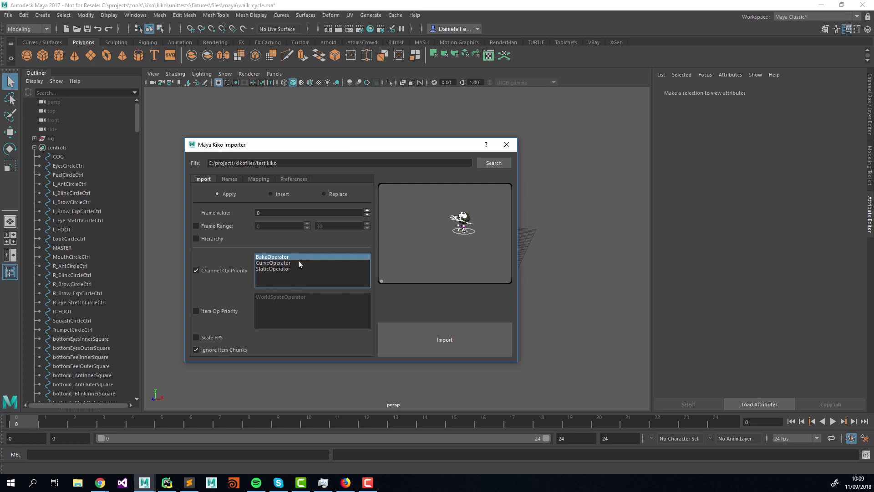
pyautogui.click(207, 271)
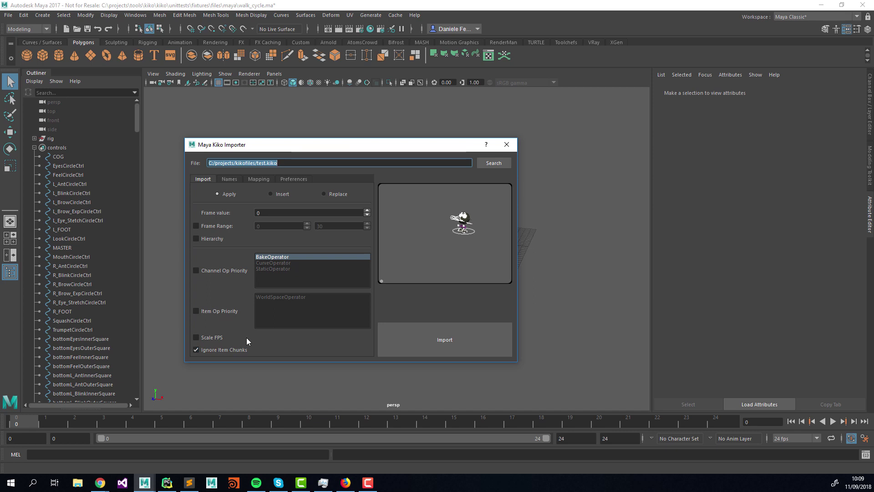
# Step: Move the importer window off the character, show its name options, and widen the window slightly
pyautogui.moveTo(309, 147); pyautogui.dragTo(211, 132)
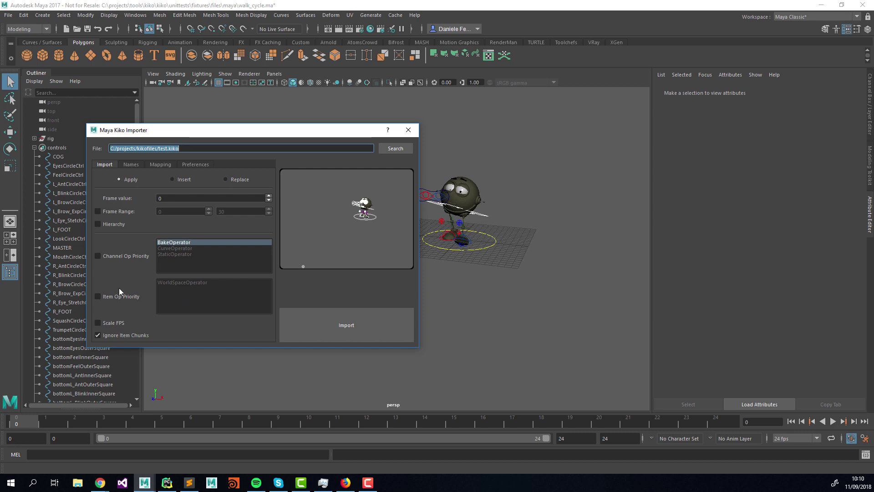
pyautogui.click(137, 164)
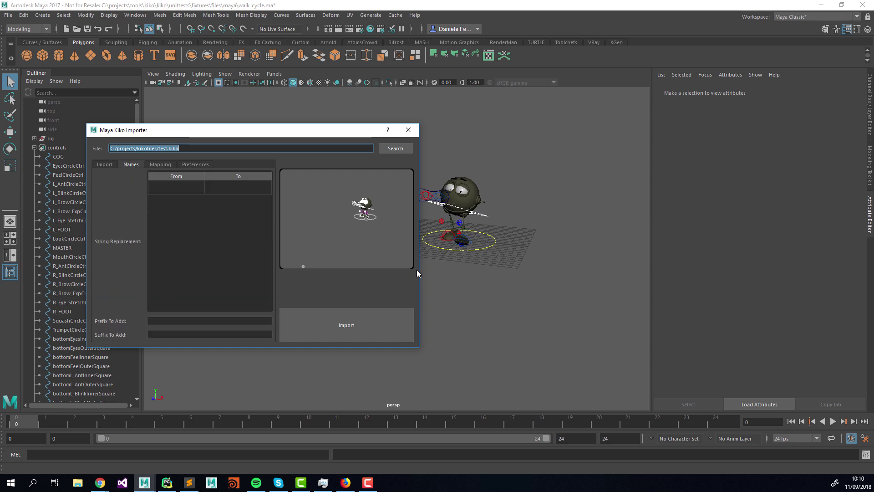
pyautogui.moveTo(420, 269); pyautogui.dragTo(433, 269)
pyautogui.moveTo(299, 132); pyautogui.dragTo(303, 142)
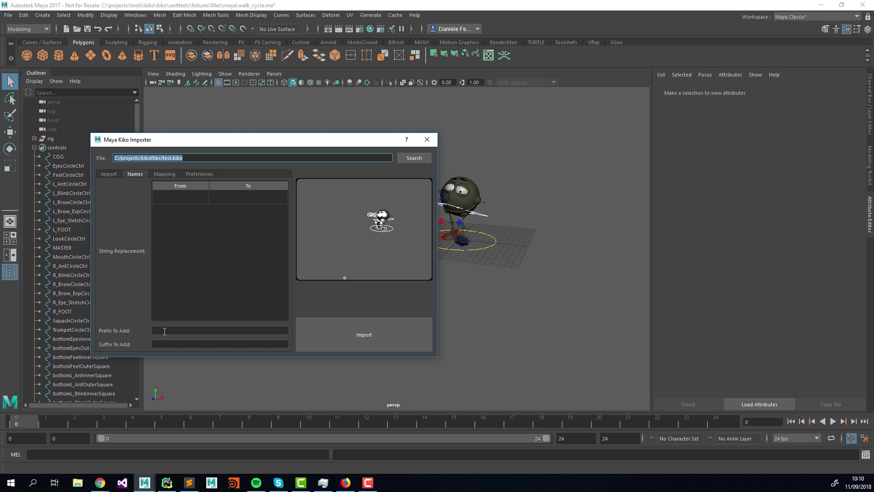
# Step: Try testNS: as the prefix to add to the imported names, and clear it again
pyautogui.click(165, 331)
pyautogui.write('testNS:')
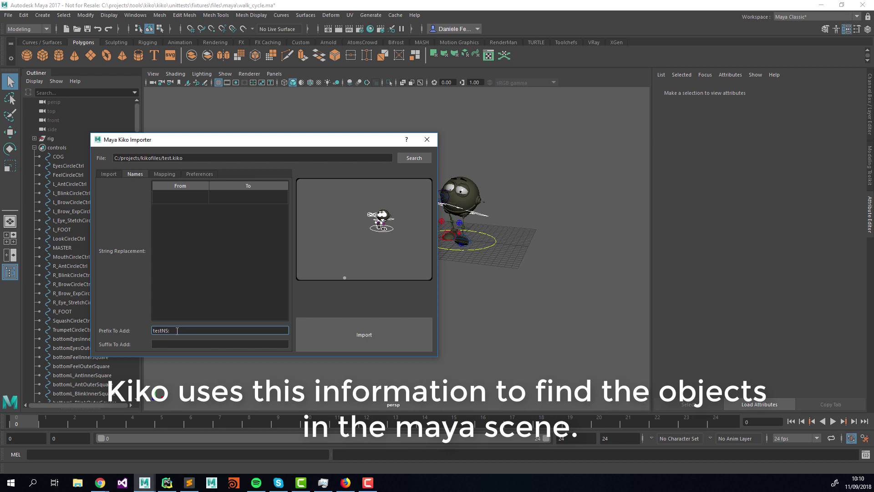
pyautogui.press('BackSpace')
pyautogui.press('BackSpace')
pyautogui.press('BackSpace')
pyautogui.press('BackSpace')
pyautogui.press('BackSpace')
pyautogui.press('BackSpace')
pyautogui.press('BackSpace')
pyautogui.click(174, 347)
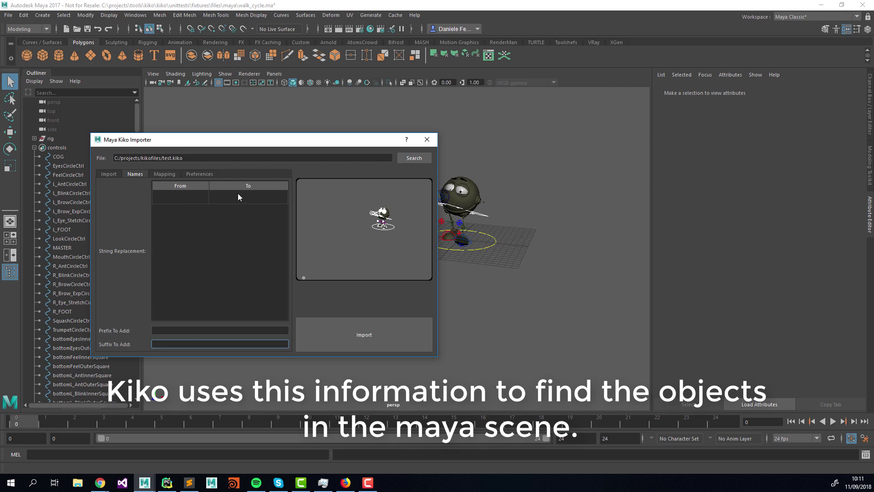
# Step: Add a string replacement that changes testNS: to testNS1: in the imported object names
pyautogui.doubleClick(180, 197)
pyautogui.write('te')
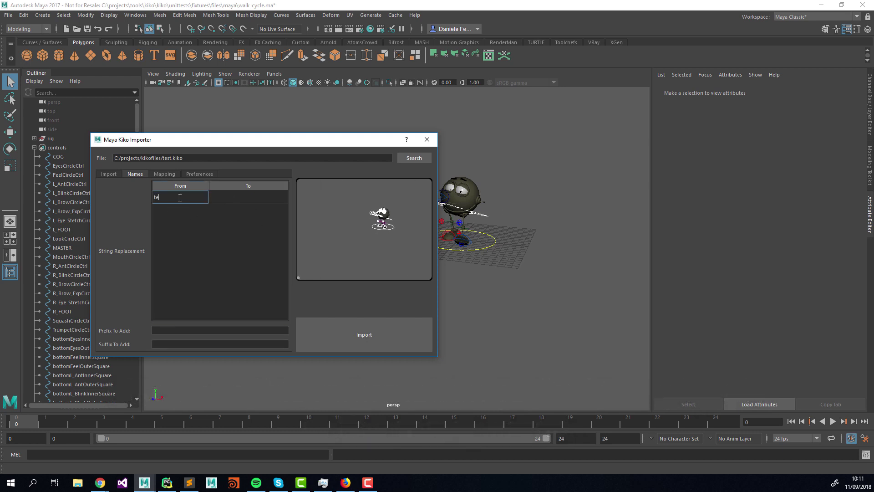
pyautogui.write('stNS:')
pyautogui.press('Tab')
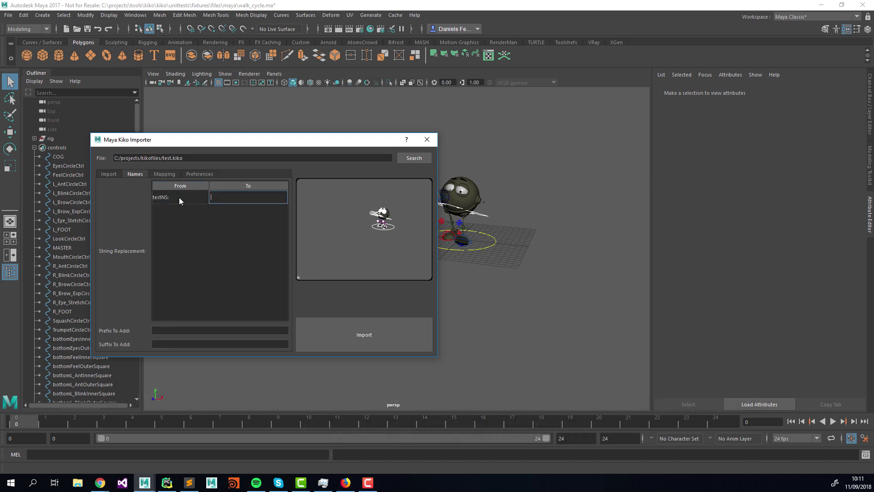
pyautogui.write('testNS1:')
pyautogui.press('Return')
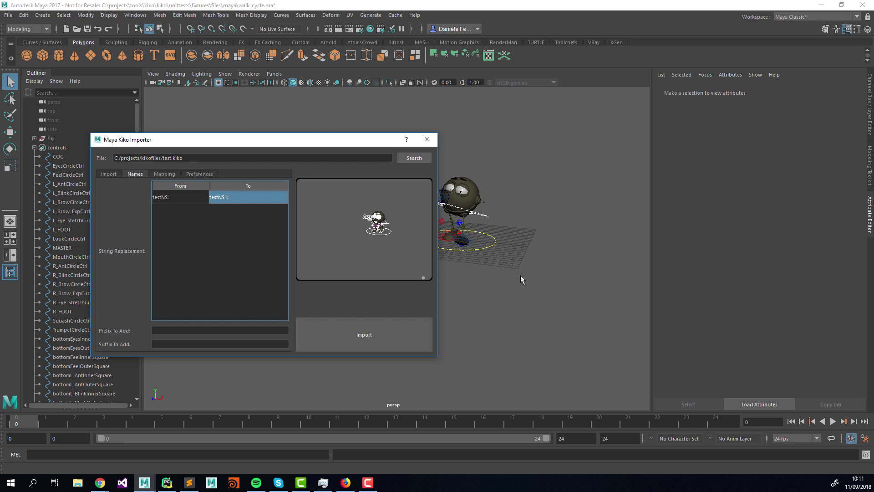
# Step: Delete the testNS: string replacement row and show the channel and item mapping in a taller importer window
pyautogui.rightClick(233, 197)
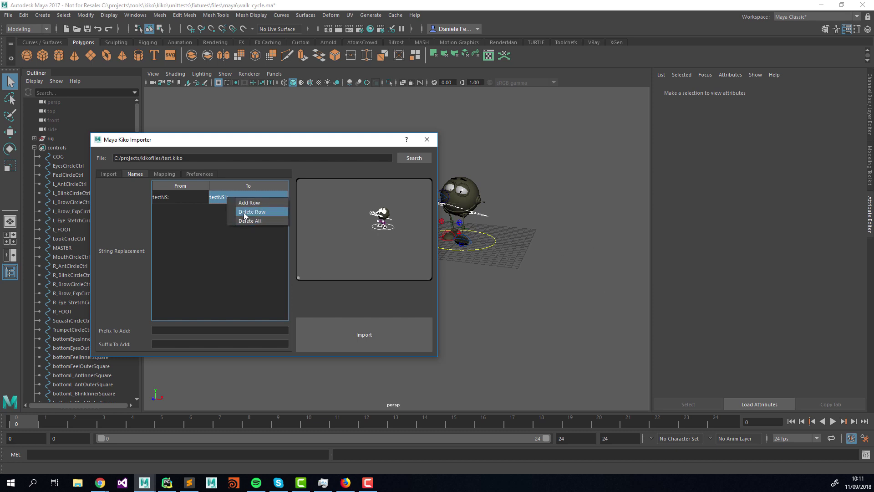
pyautogui.click(250, 211)
pyautogui.click(169, 174)
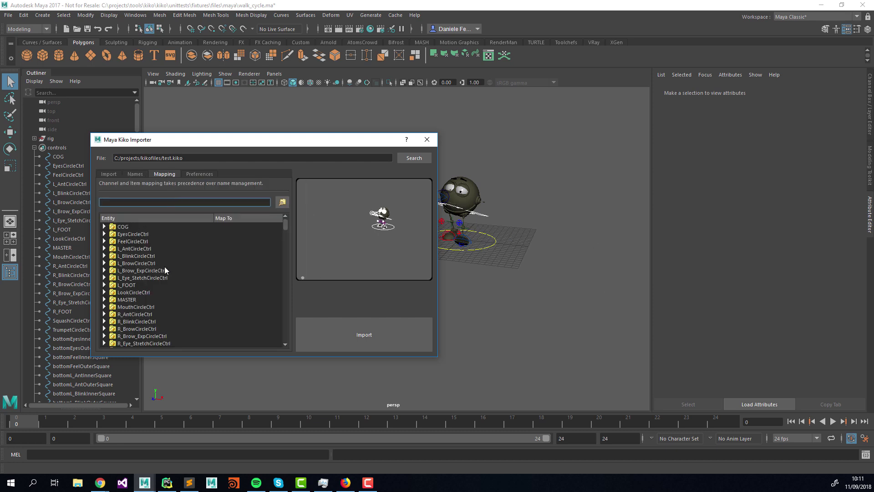
pyautogui.moveTo(196, 357); pyautogui.dragTo(196, 418)
pyautogui.moveTo(188, 146); pyautogui.dragTo(193, 126)
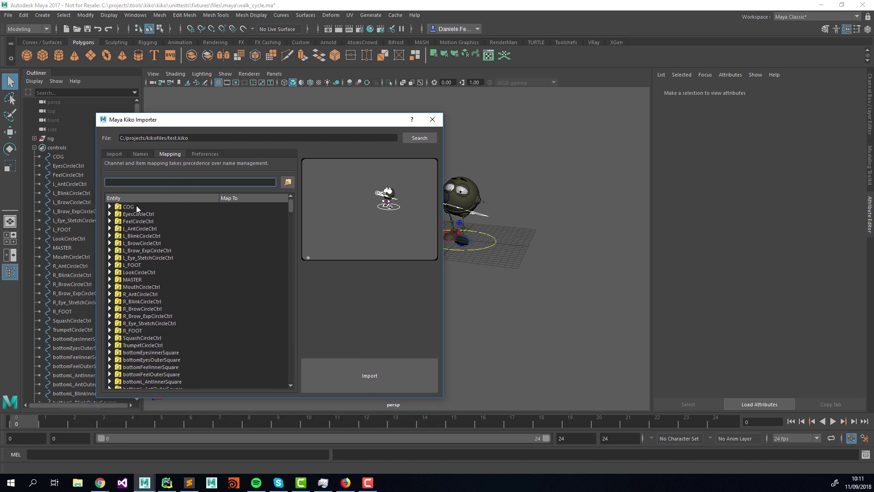
# Step: Try mapping the COG item to the scene's MASTER control
pyautogui.click(135, 206)
pyautogui.click(499, 250)
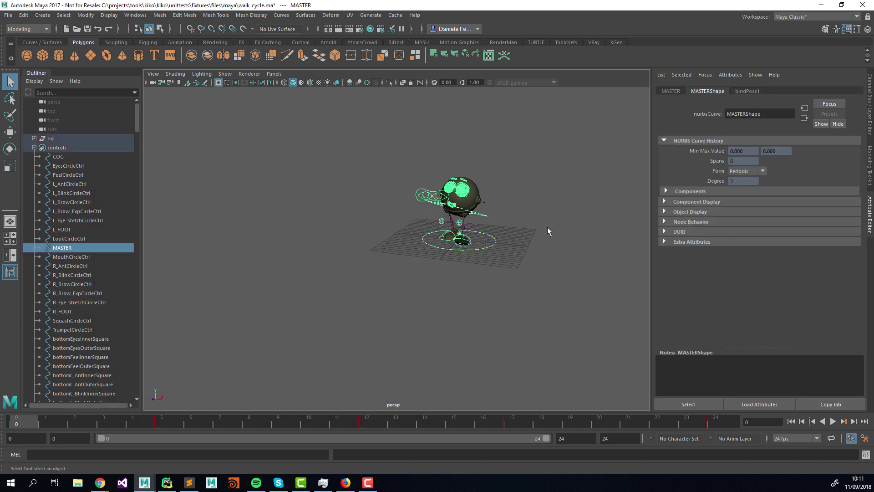
pyautogui.moveTo(144, 483)
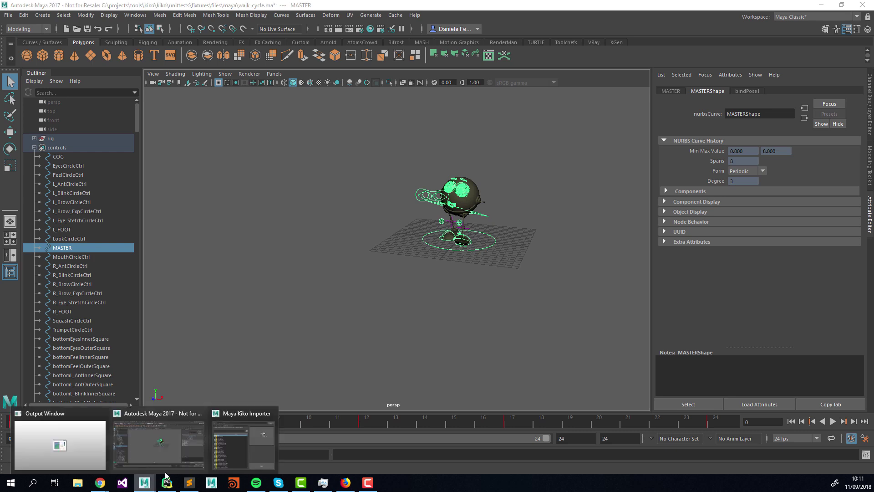
pyautogui.click(245, 448)
pyautogui.rightClick(233, 207)
pyautogui.click(278, 215)
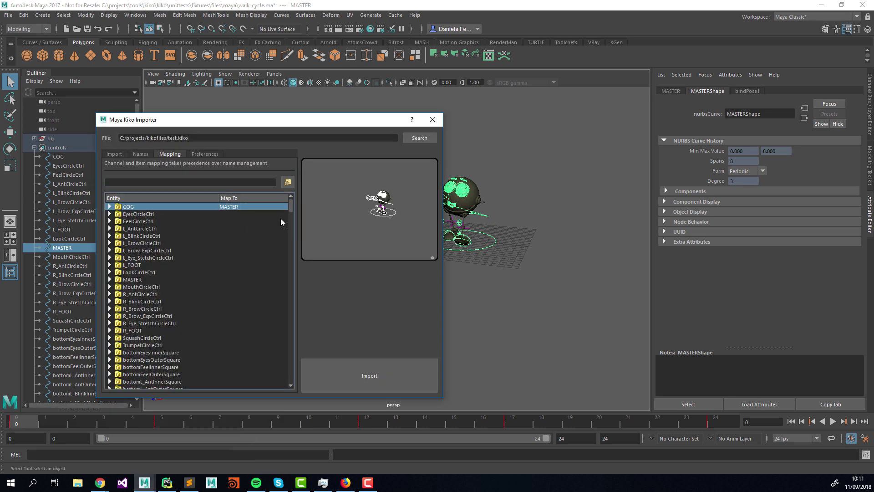
# Step: Expand COG's channels and remove its mapping to MASTER
pyautogui.click(110, 208)
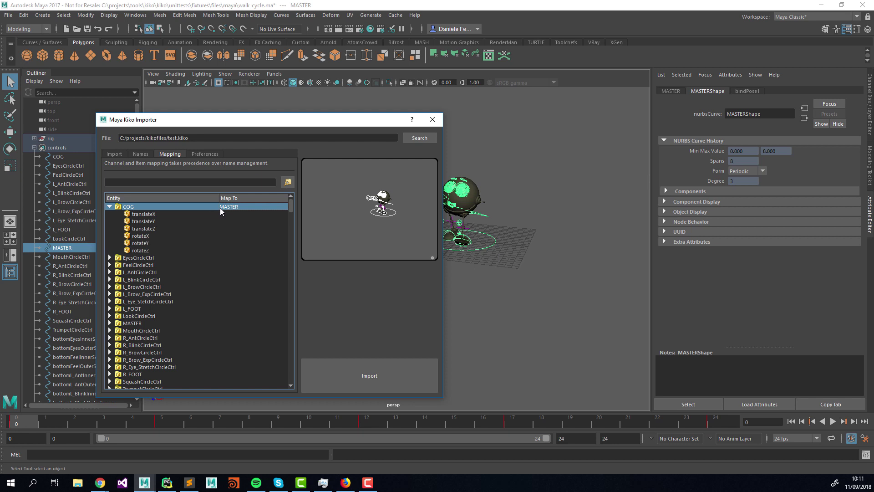
pyautogui.rightClick(220, 208)
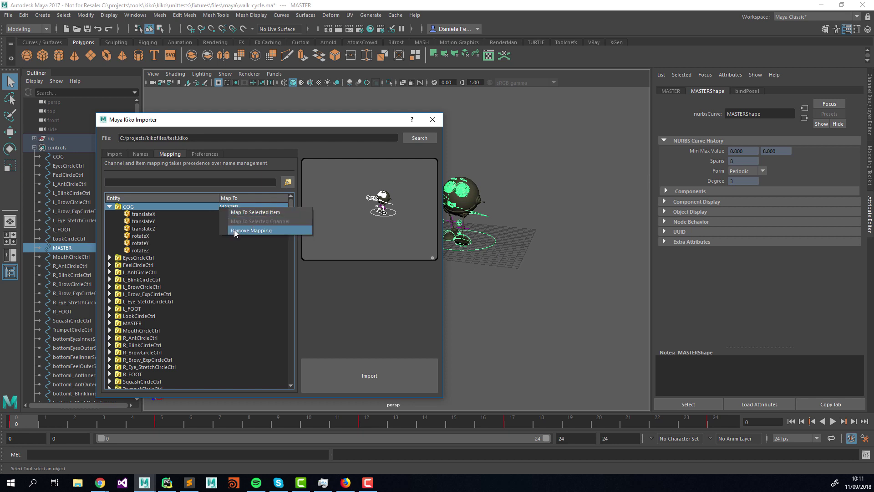
pyautogui.click(236, 231)
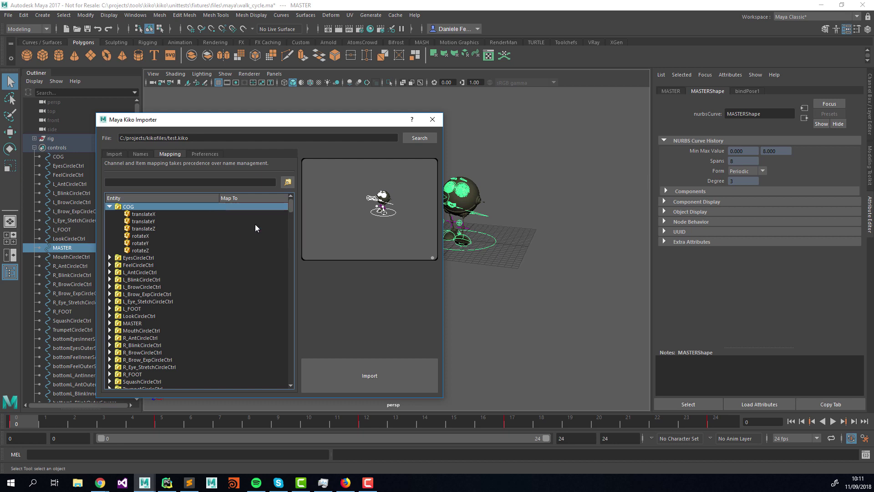
# Step: Try mapping COG's translateX channel to the Translate X channel of the MASTER control
pyautogui.click(870, 119)
pyautogui.click(819, 100)
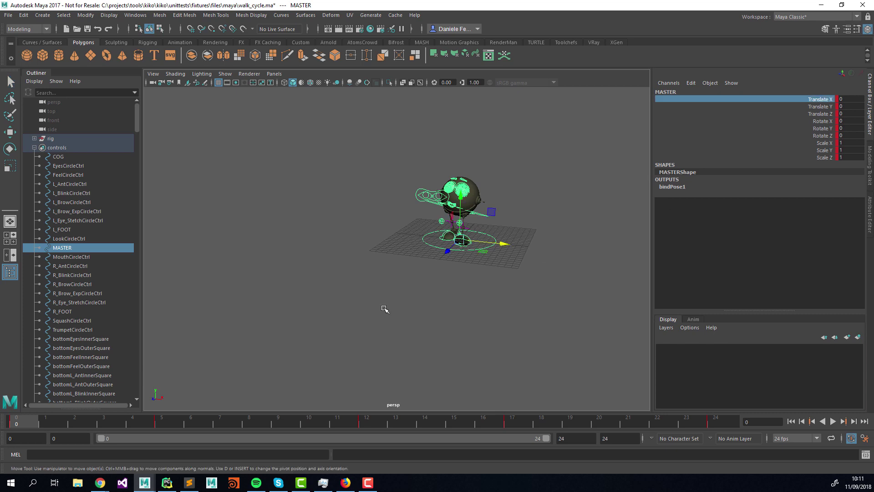
pyautogui.moveTo(143, 481)
pyautogui.click(255, 445)
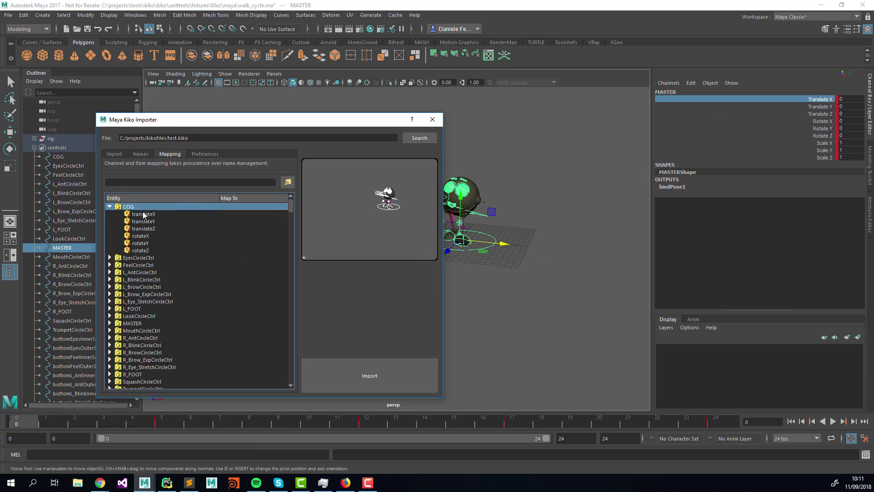
pyautogui.click(193, 214)
pyautogui.rightClick(236, 214)
pyautogui.click(255, 227)
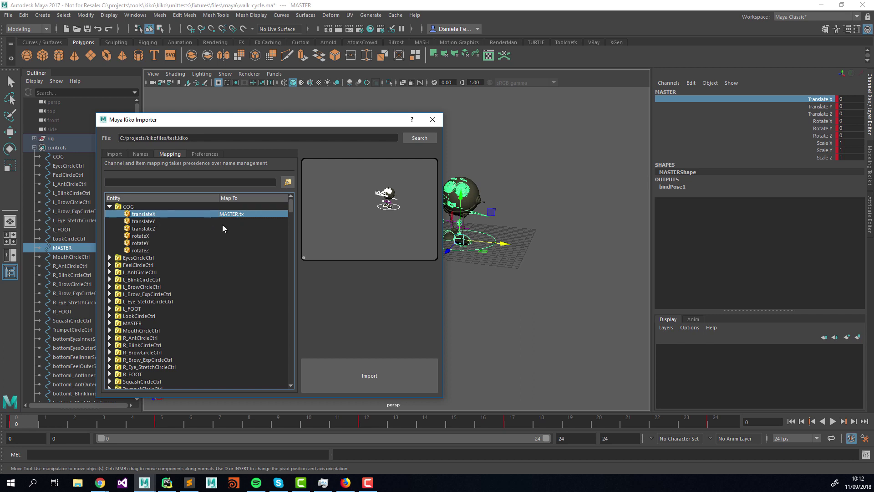
# Step: Remove the mapping from COG's translateX channel and collapse the COG item
pyautogui.rightClick(214, 207)
pyautogui.click(188, 212)
pyautogui.rightClick(188, 213)
pyautogui.click(226, 234)
pyautogui.click(110, 207)
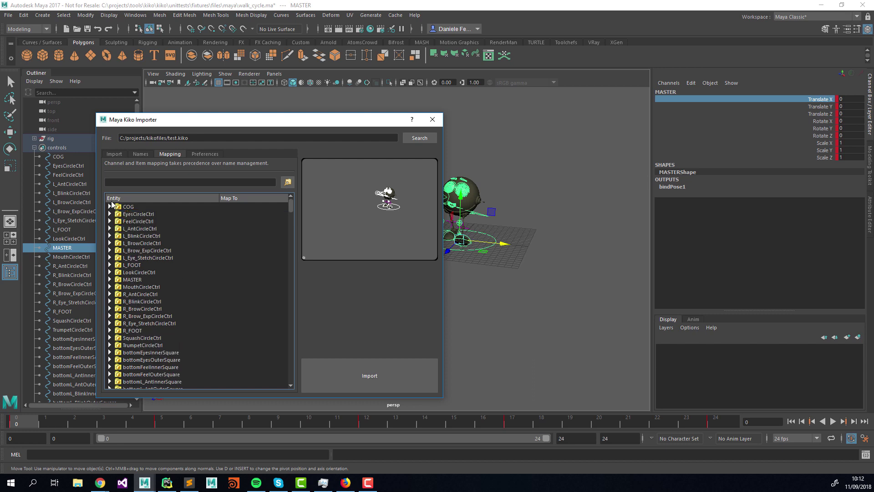
# Step: Look at the importer's preferences and return to its main import settings, moving the window up beside the scene hierarchy
pyautogui.moveTo(174, 122); pyautogui.dragTo(220, 113)
pyautogui.click(251, 145)
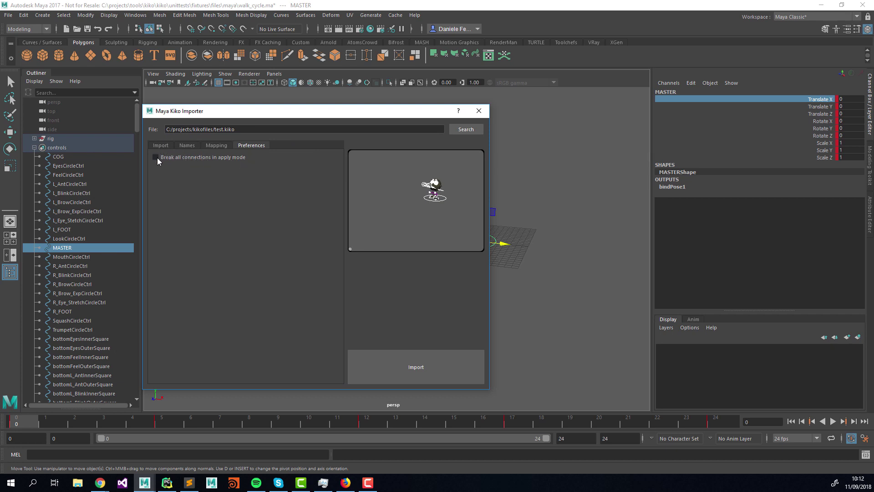
pyautogui.click(172, 145)
pyautogui.moveTo(211, 114); pyautogui.dragTo(318, 87)
pyautogui.click(519, 341)
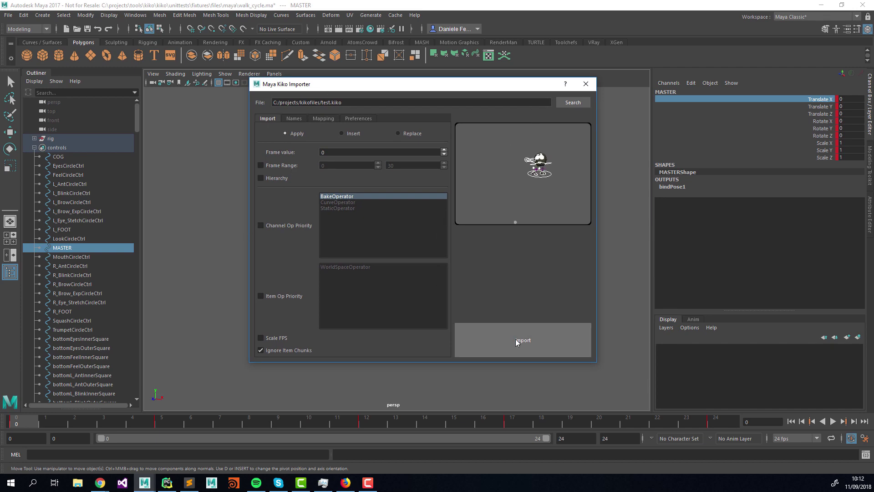
# Step: Select all controls from COG to topTrumpetOuterSquare and delete their animation keys across the whole frame range
pyautogui.click(69, 157)
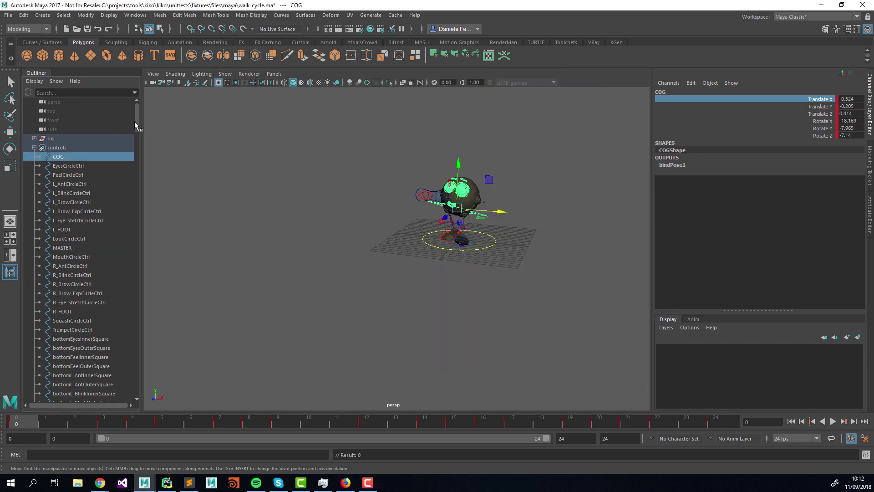
pyautogui.moveTo(135, 121); pyautogui.dragTo(139, 349)
pyautogui.keyDown('shift'); pyautogui.click(102, 386); pyautogui.keyUp('shift')
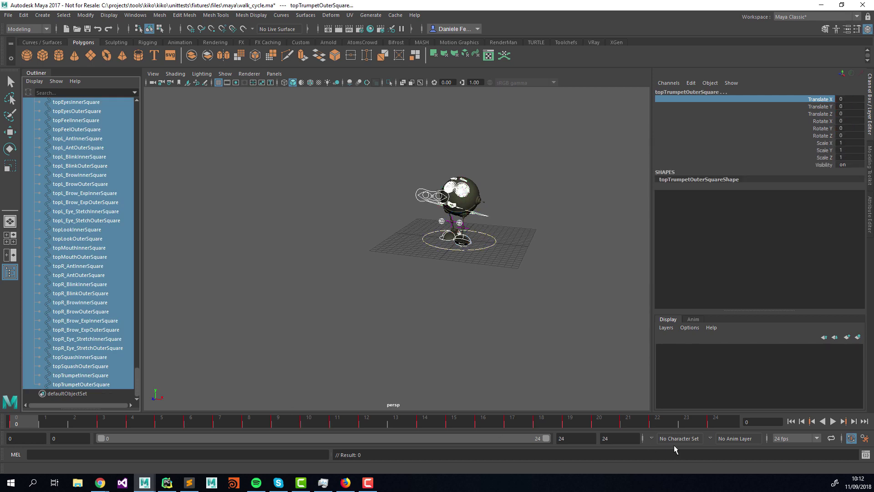
pyautogui.keyDown('shift'); pyautogui.moveTo(677, 421); pyautogui.dragTo(43, 423); pyautogui.keyUp('shift')
pyautogui.rightClick(43, 424)
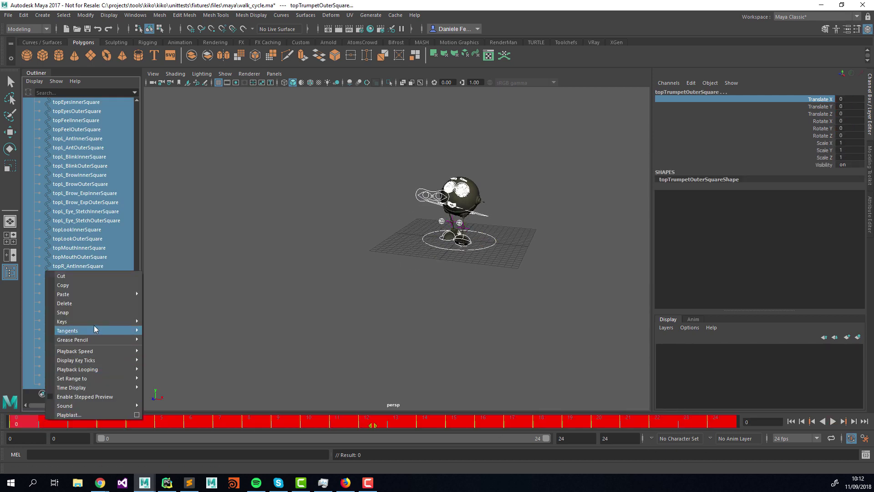
pyautogui.click(95, 303)
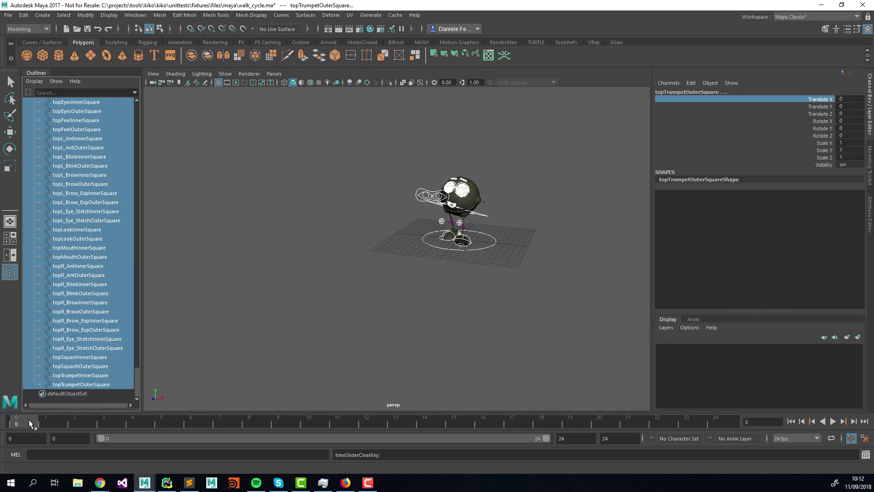
pyautogui.moveTo(30, 423)
pyautogui.mouseDown()
pyautogui.moveTo(717, 422)
pyautogui.moveTo(27, 423)
pyautogui.mouseUp()
# Step: Clear the selection of all controls and bring the importer window back in front, moved off the character
pyautogui.moveTo(145, 483)
pyautogui.click(241, 445)
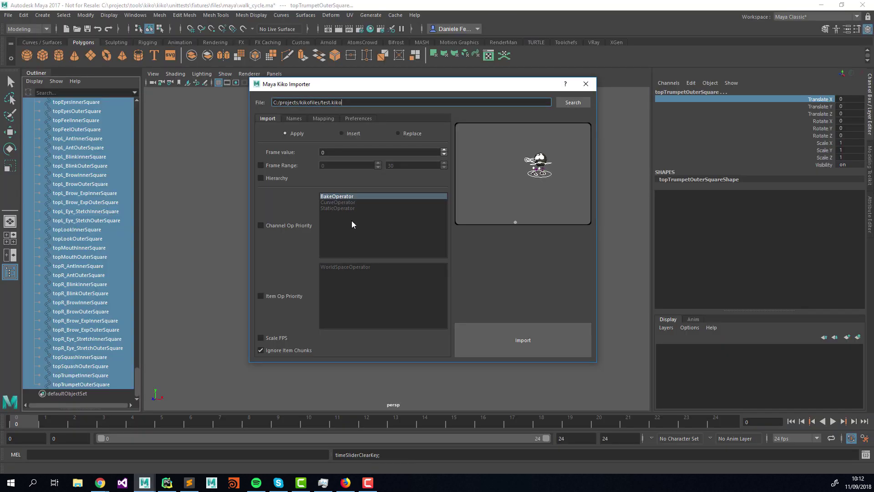
pyautogui.moveTo(356, 92); pyautogui.dragTo(302, 110)
pyautogui.scroll(20, 95, 241)
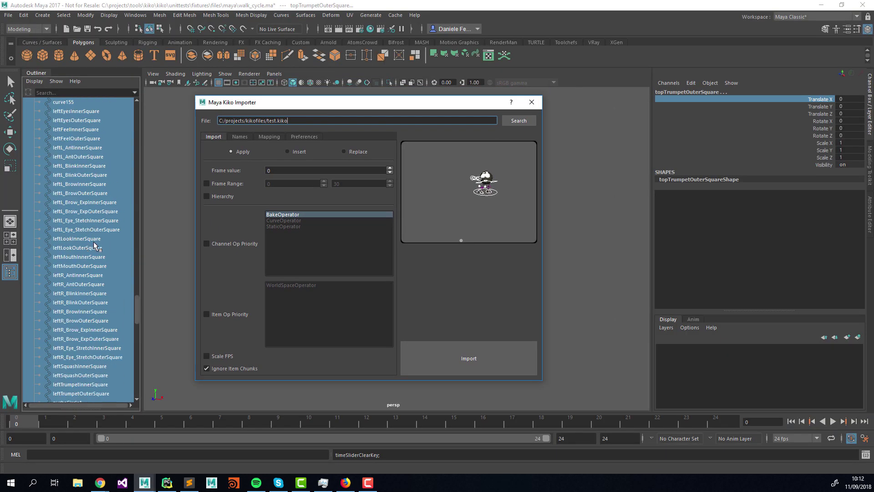
pyautogui.scroll(20, 94, 241)
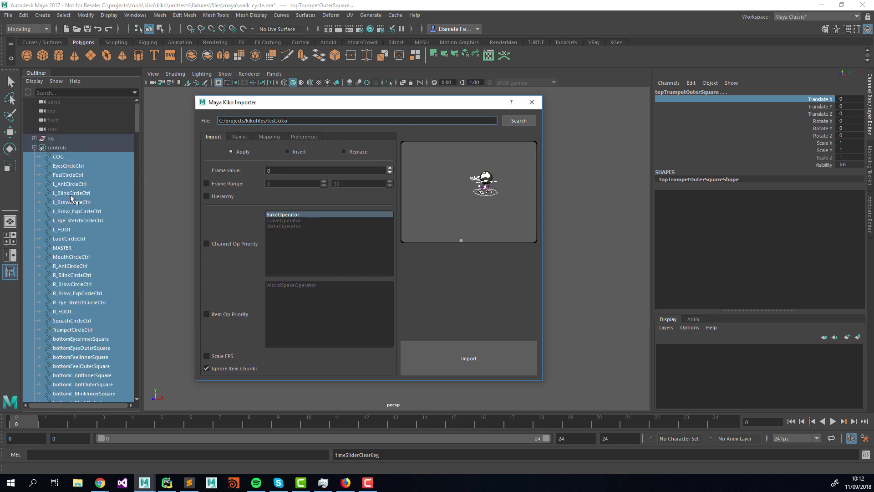
pyautogui.moveTo(271, 103); pyautogui.dragTo(160, 114)
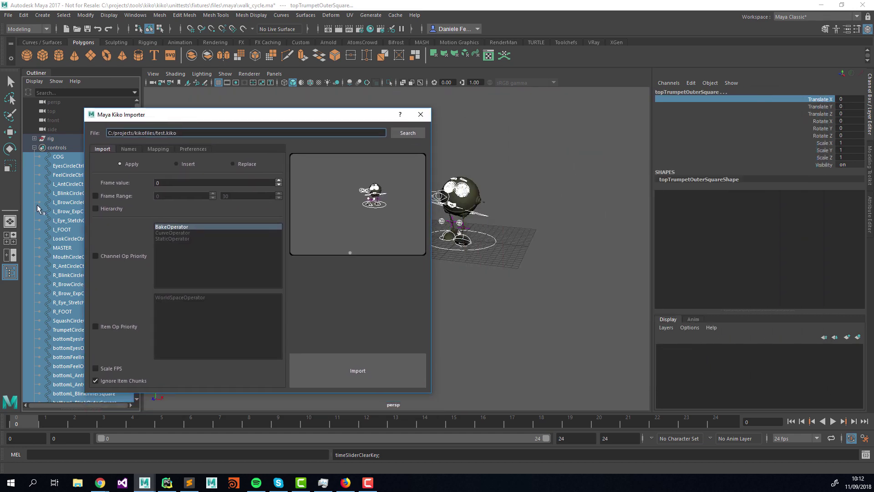
pyautogui.click(480, 292)
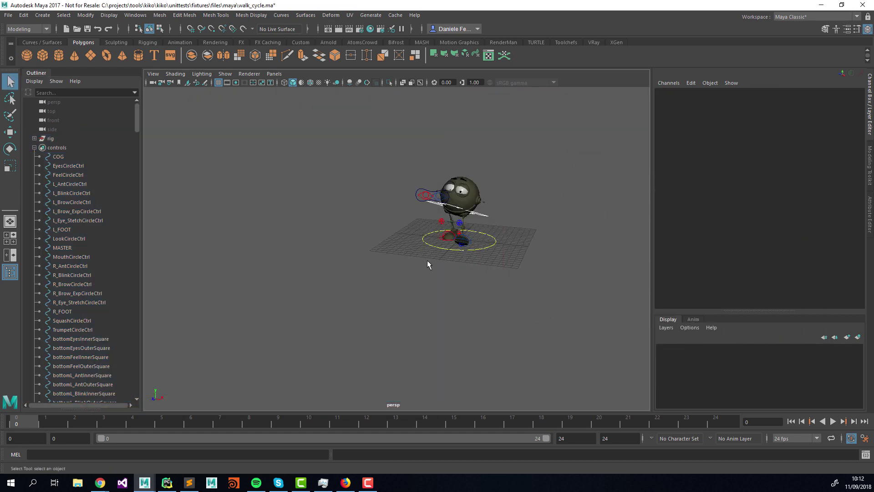
pyautogui.moveTo(145, 483)
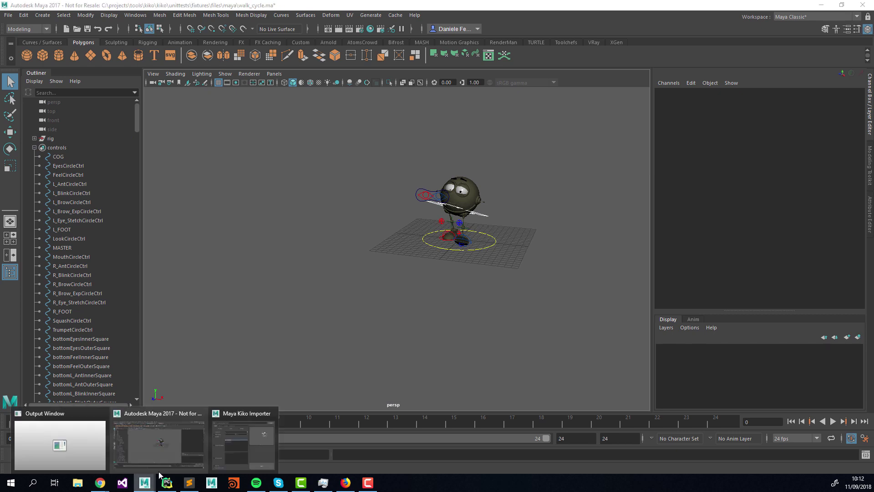
pyautogui.click(240, 461)
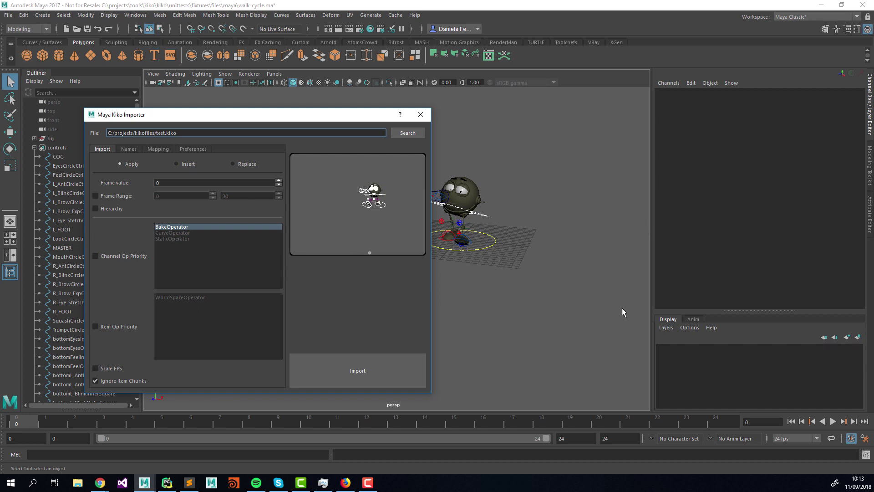
# Step: Review the importer's name and mapping options and return to the main import settings
pyautogui.click(129, 149)
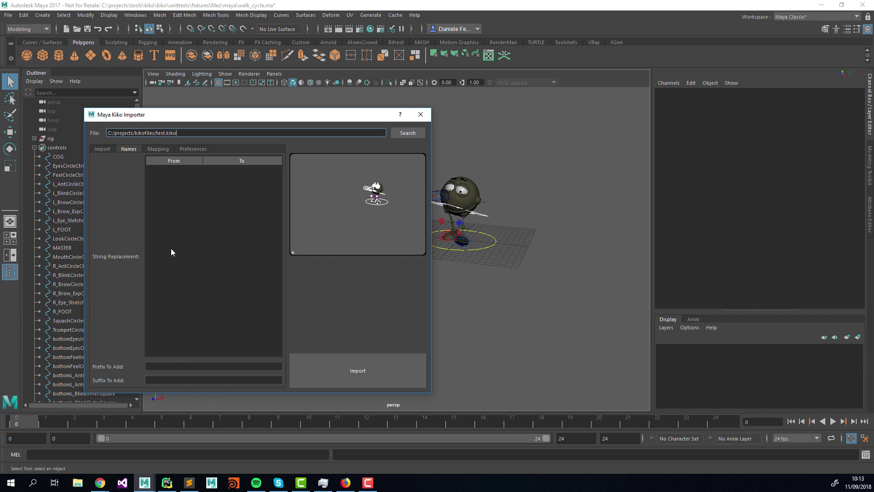
pyautogui.click(156, 149)
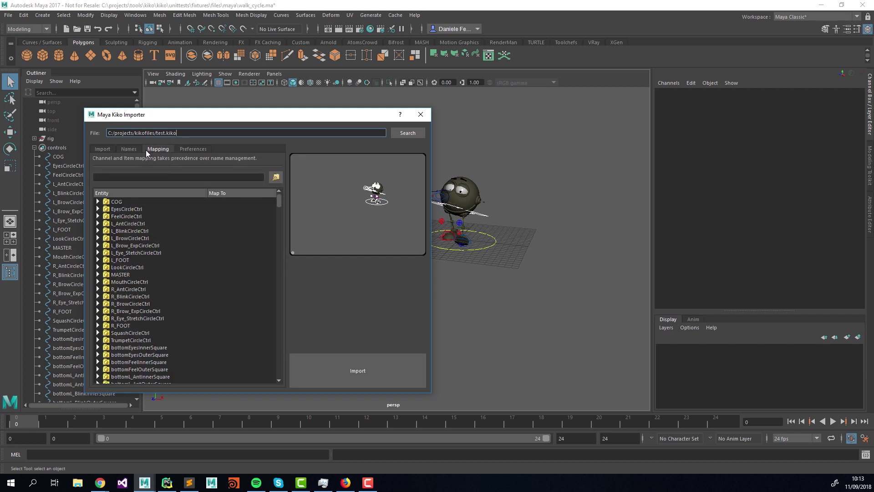
pyautogui.click(131, 150)
pyautogui.click(111, 151)
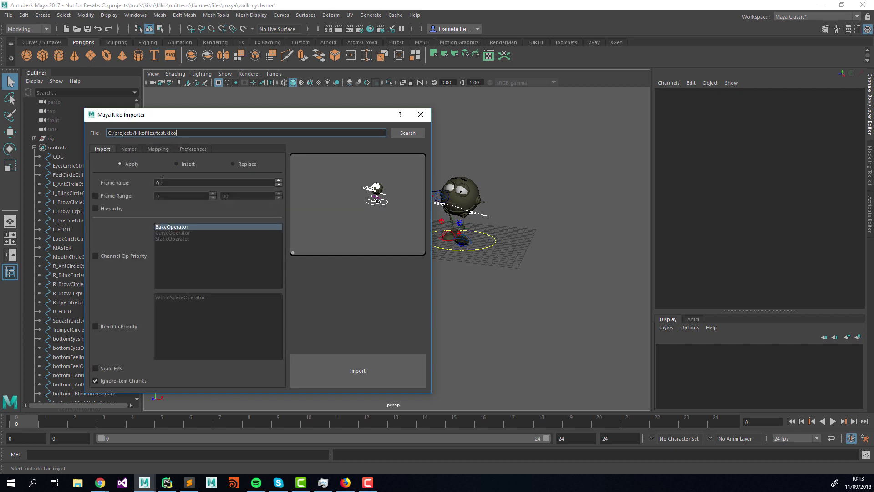
# Step: Import test.kiko in Apply mode with frame value 0, close the importer, and play back the walk cycle
pyautogui.click(334, 377)
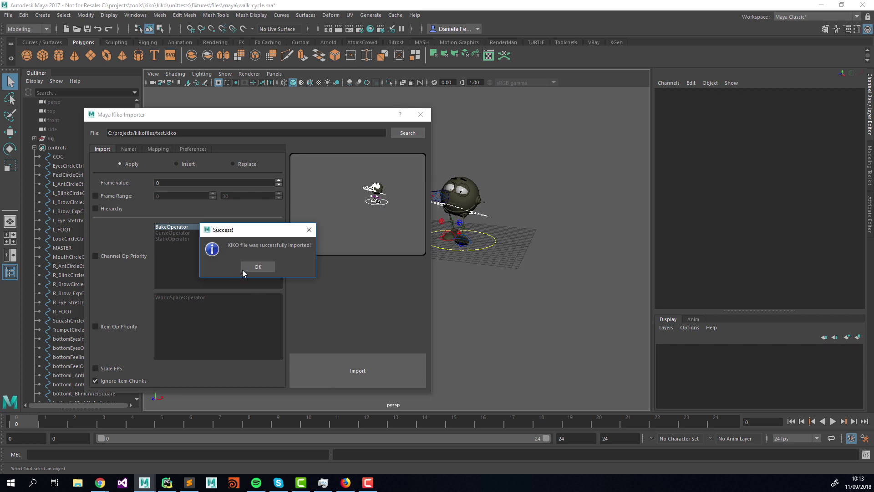
pyautogui.click(248, 268)
pyautogui.click(421, 115)
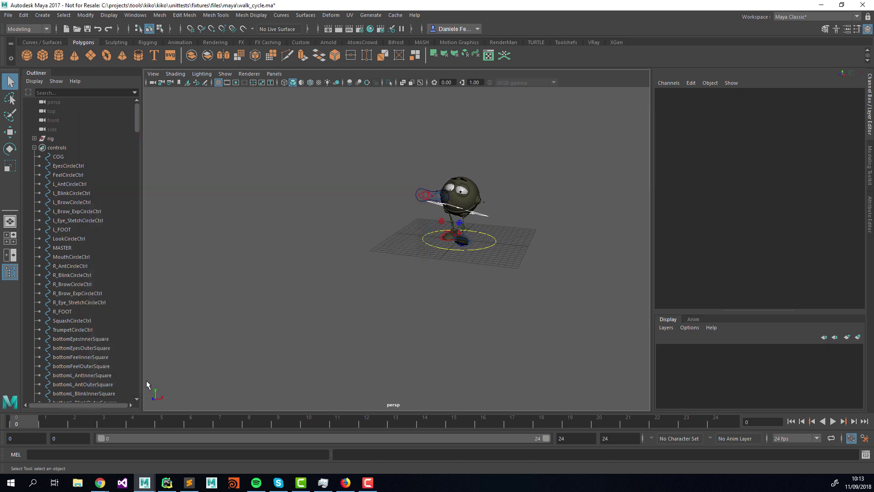
pyautogui.hotkey('alt', 'v')
pyautogui.hotkey('alt', 'v')
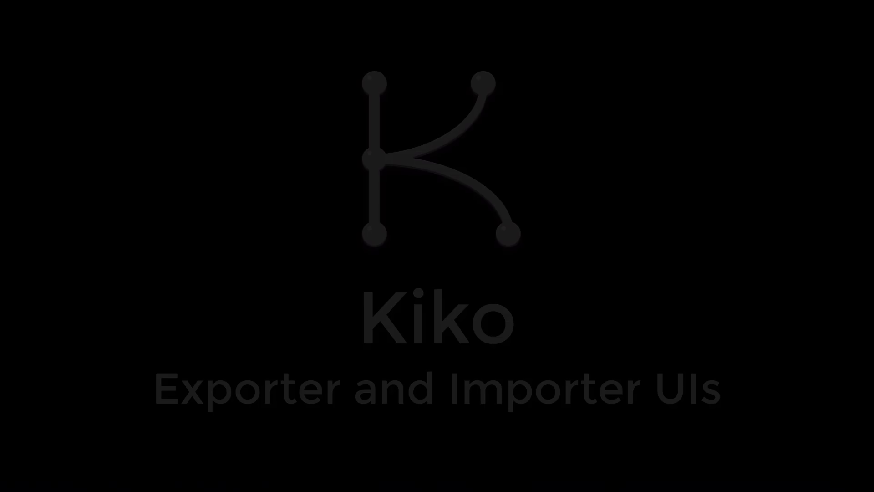